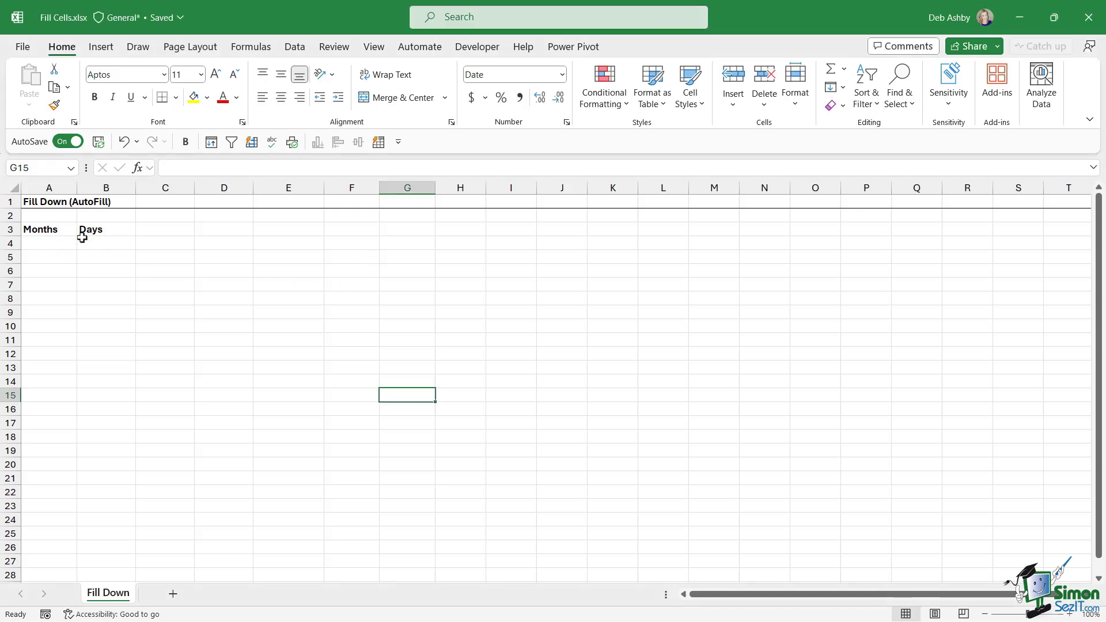
Enter Jan in A4 and AutoFill the months down to Dec in A15
left_click(55, 246)
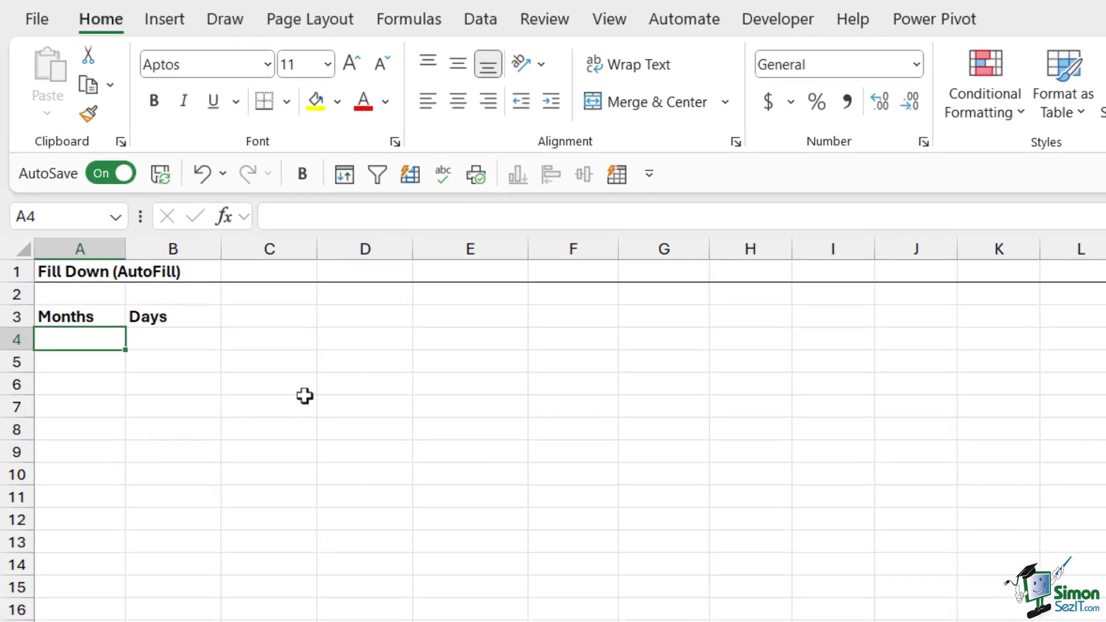
type("Jan")
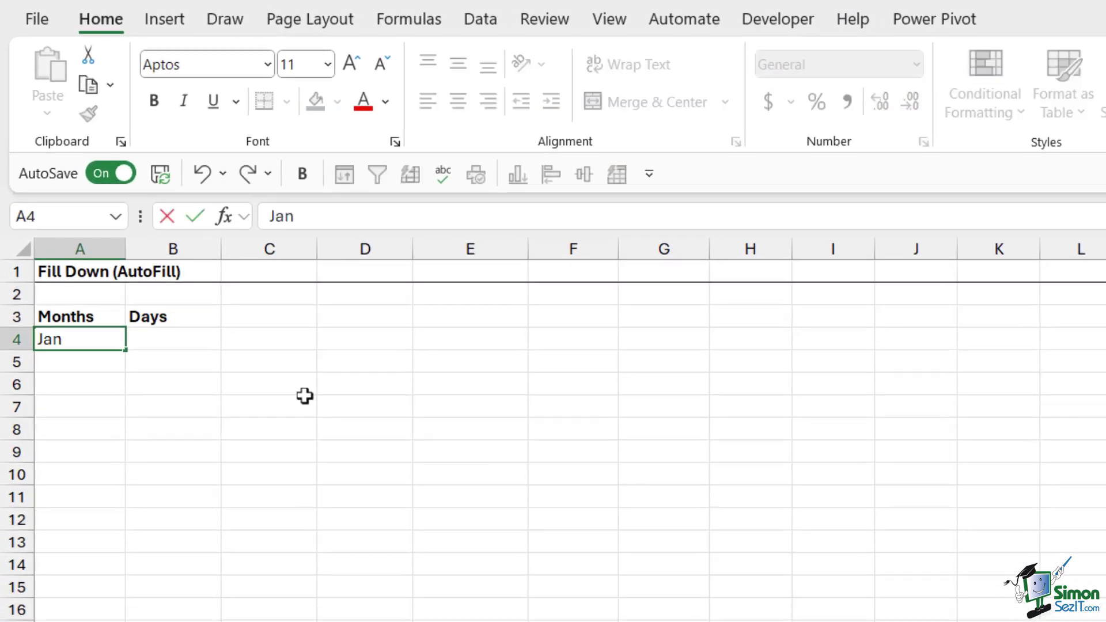
key("ctrl+Return")
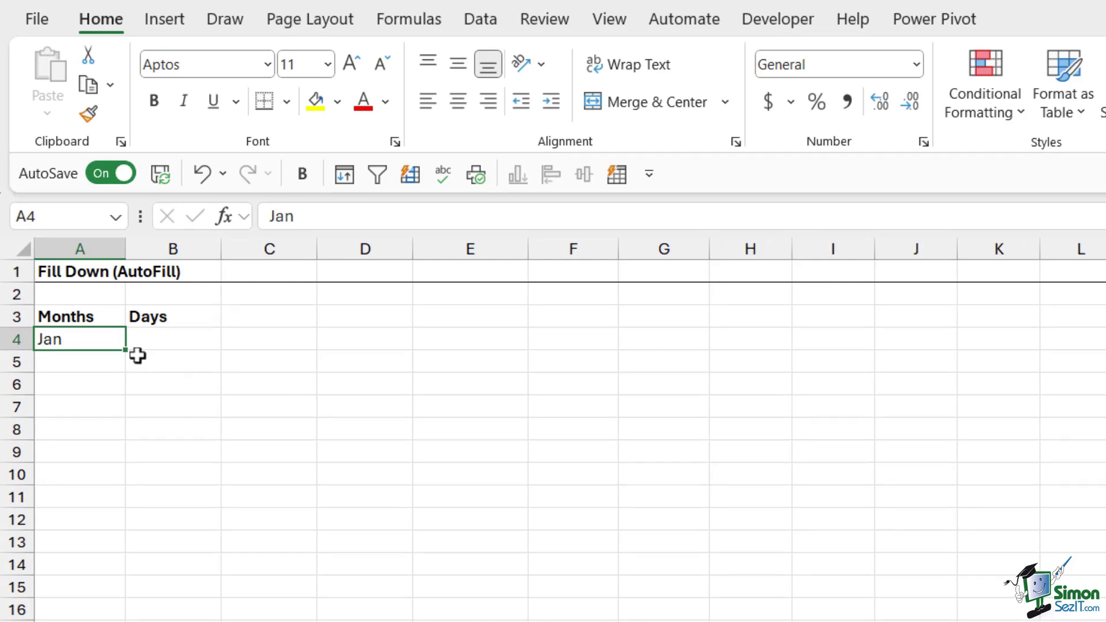
left_click_drag(128, 369, 116, 595)
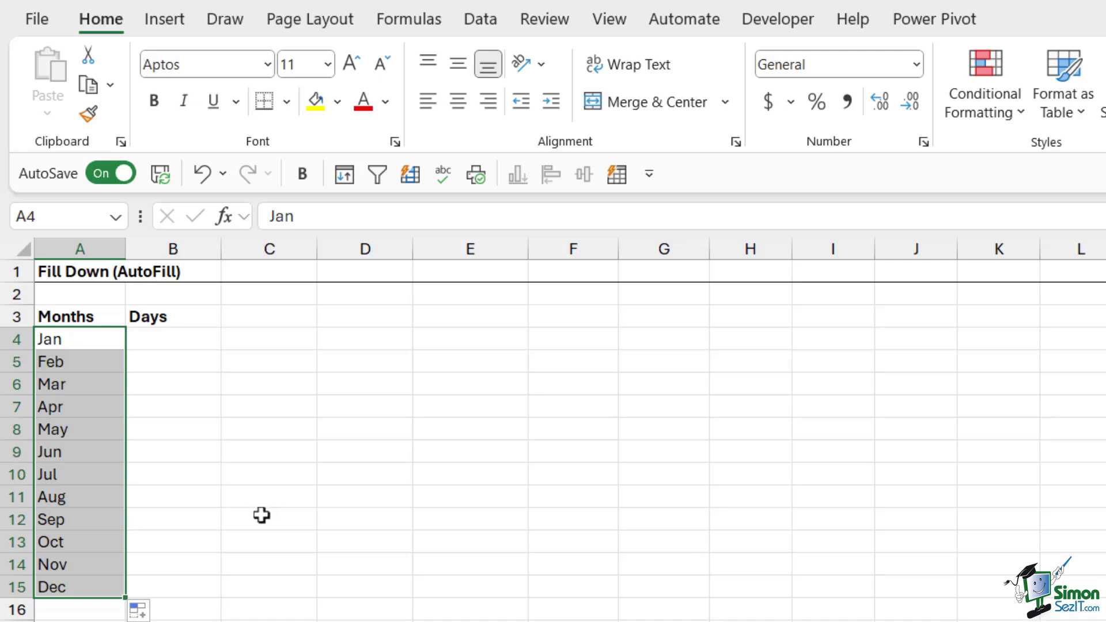
left_click(172, 342)
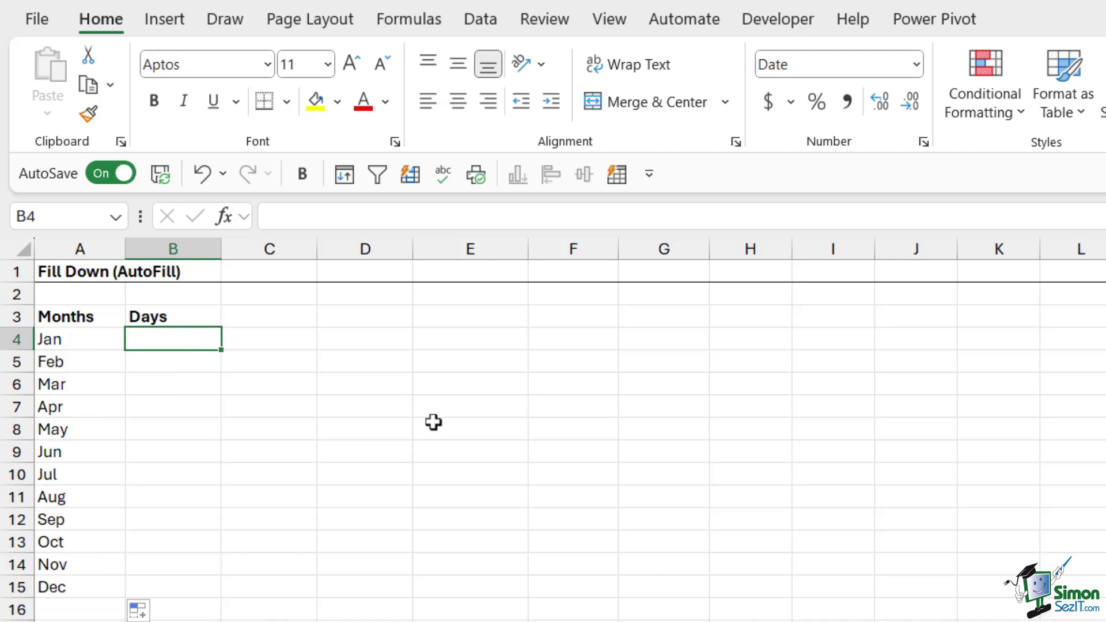
Enter Monday in B4 and AutoFill the weekdays down to Sunday in B10
type("Mod")
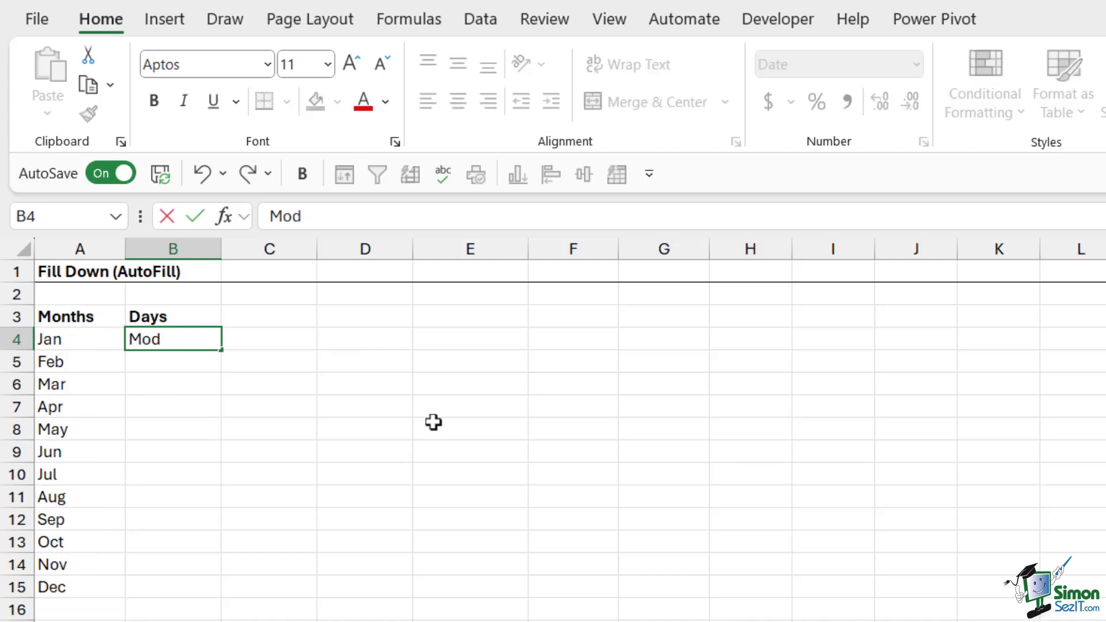
key("BackSpace")
type("nday")
key("ctrl+Return")
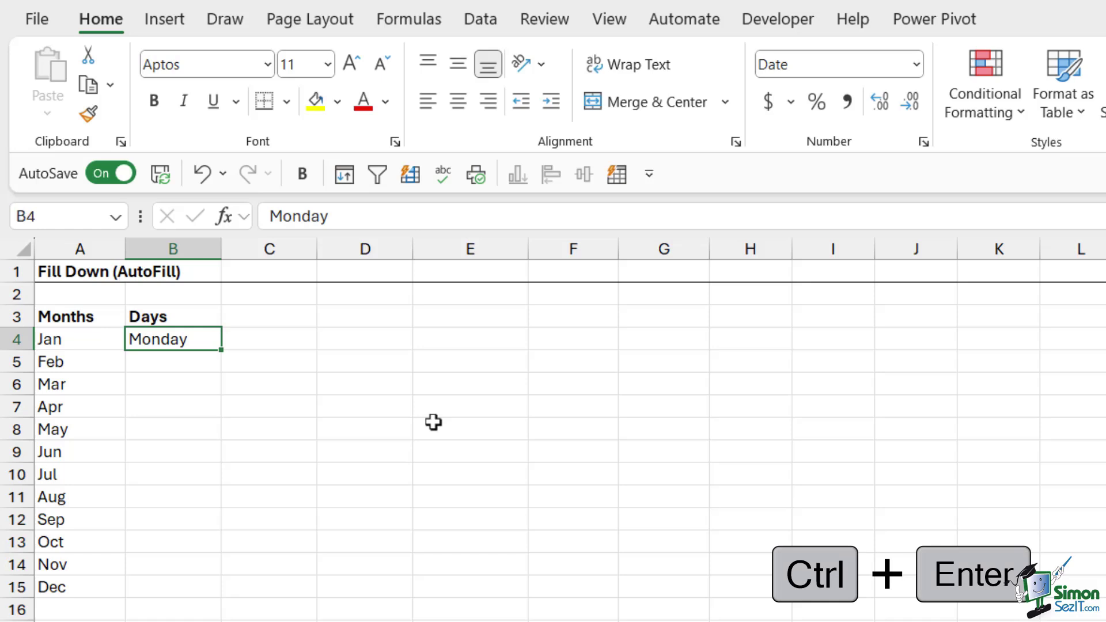
left_click_drag(220, 349, 222, 490)
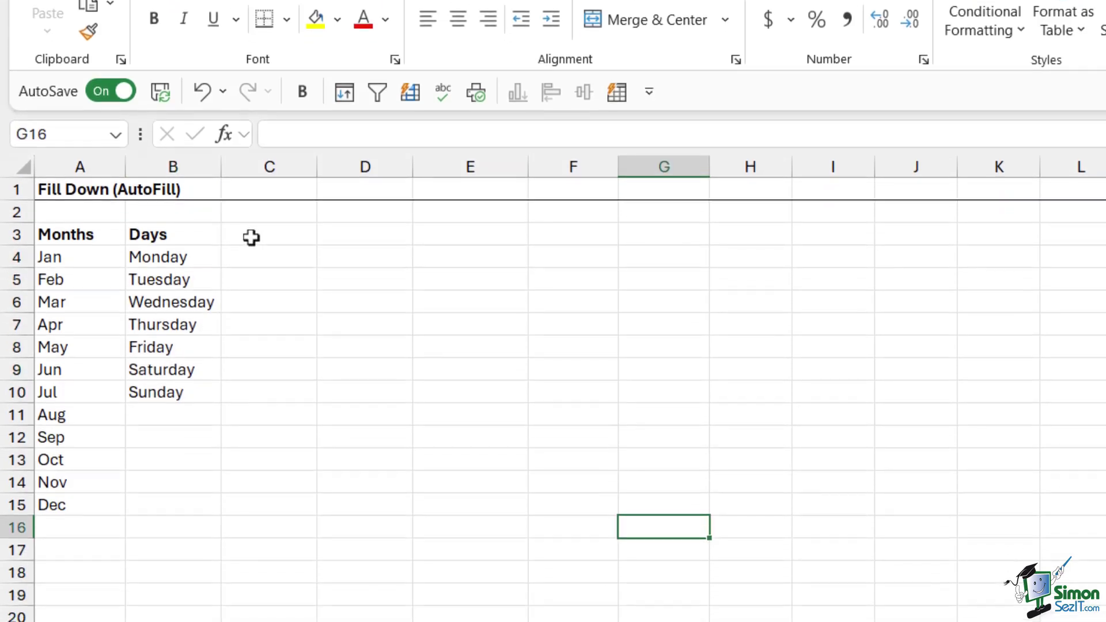
left_click(254, 320)
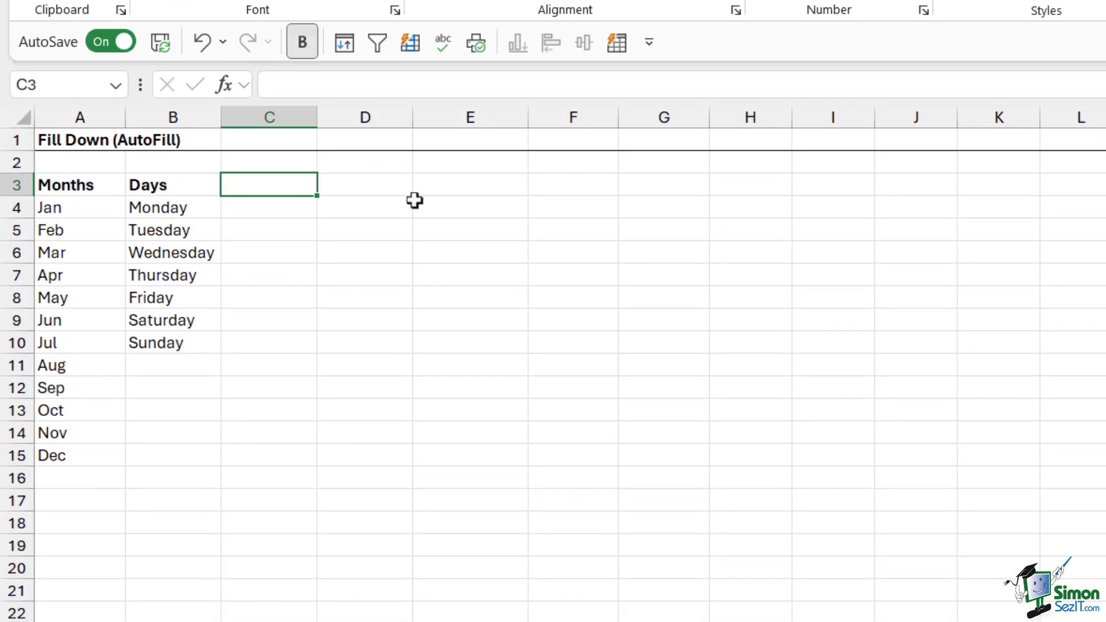
Add a Dates heading in C3 and enter the starting date 01/01/2023 in C4
type("Dates")
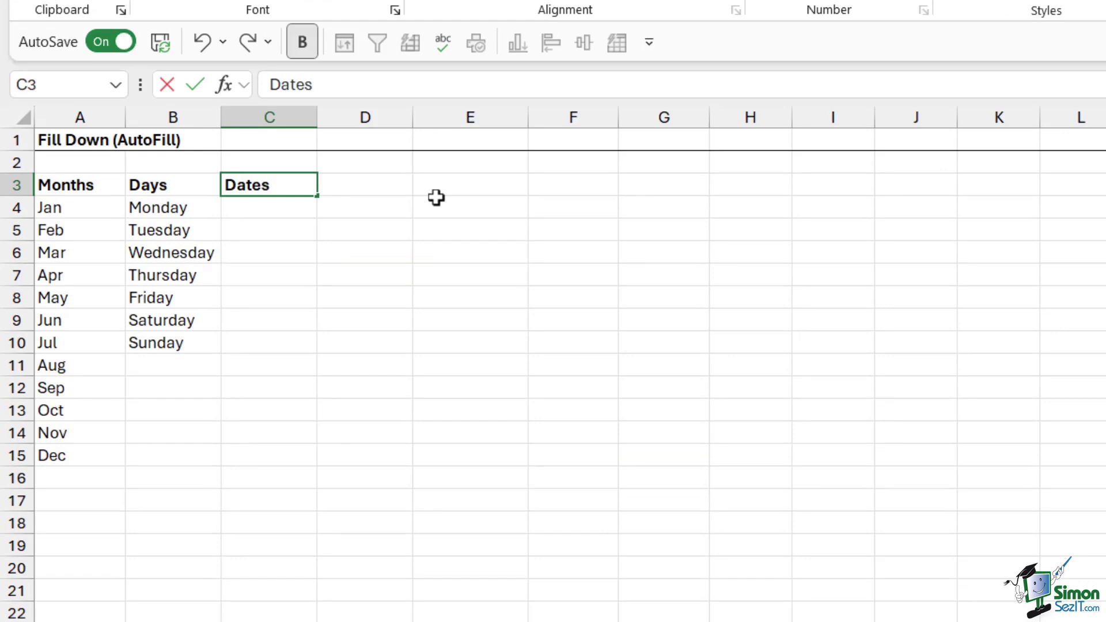
key("Return")
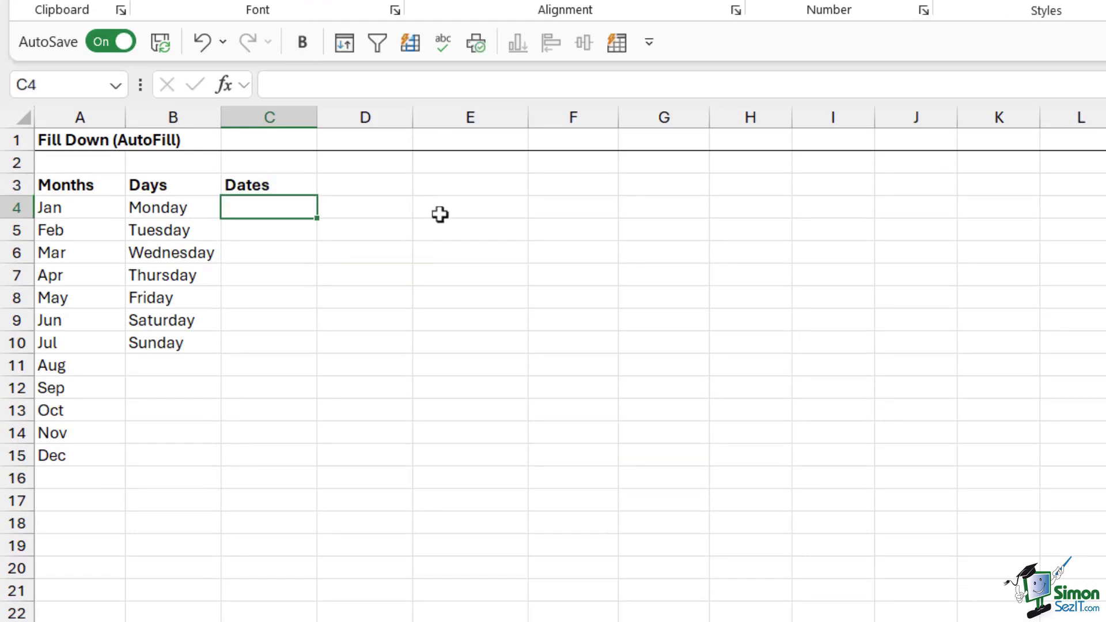
type("01/0")
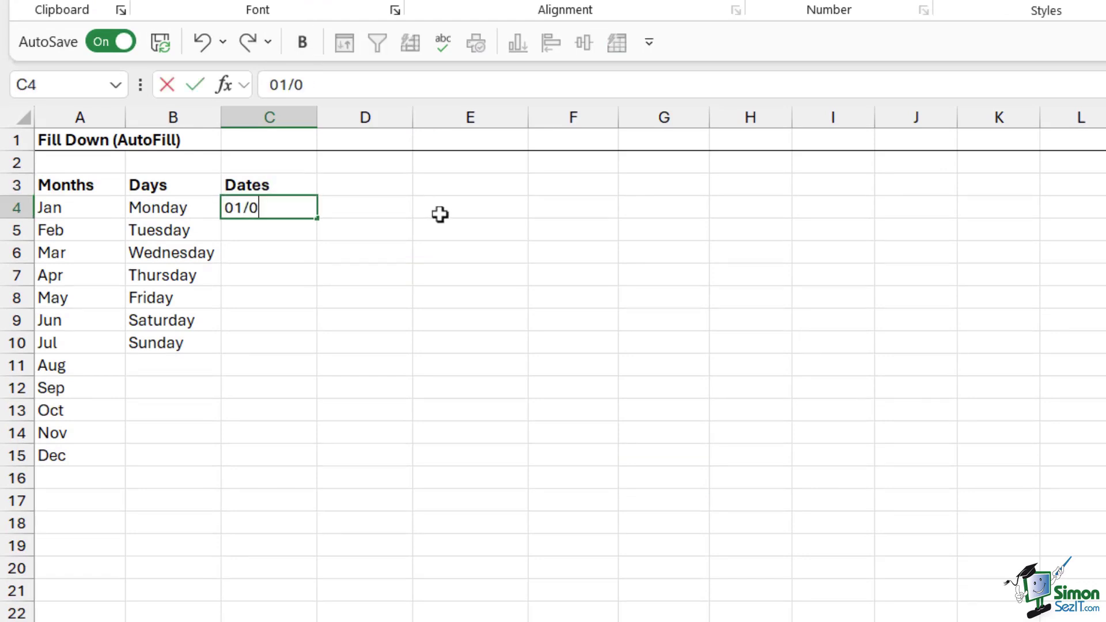
type("1/2023")
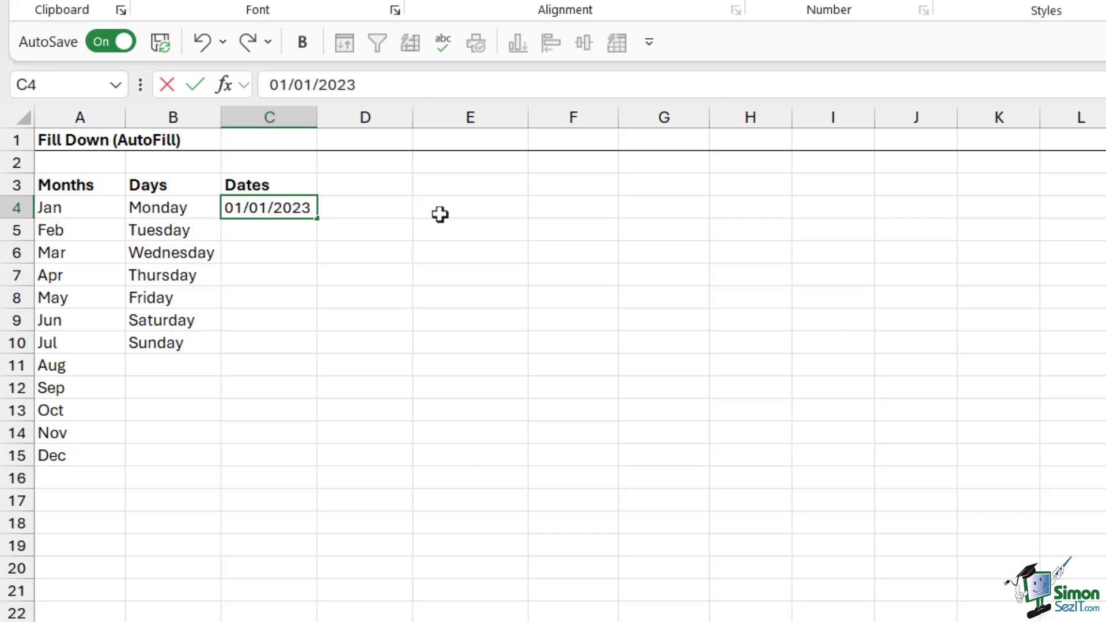
key("ctrl+Return")
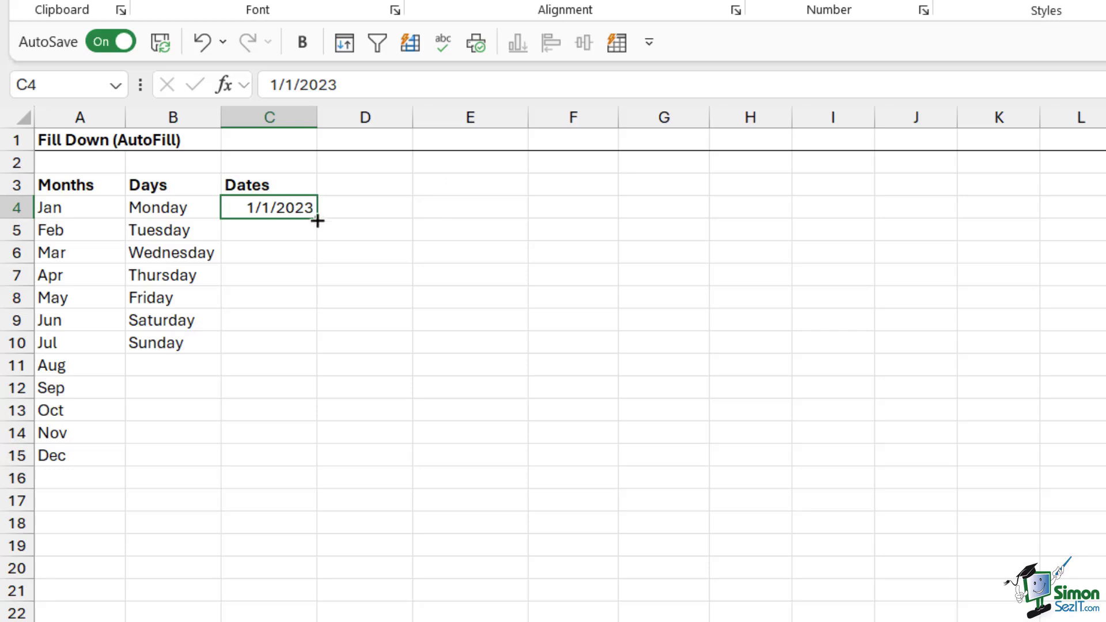
AutoFill the dates from C4 down to C15, undo it, and fill again
left_click_drag(316, 219, 301, 469)
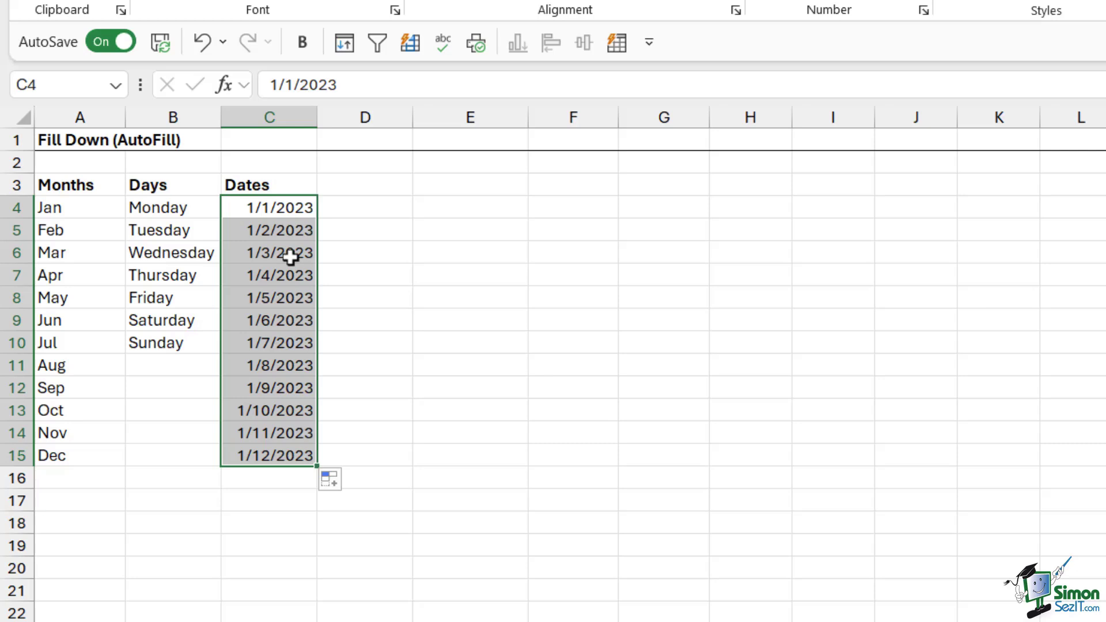
key("ctrl+z")
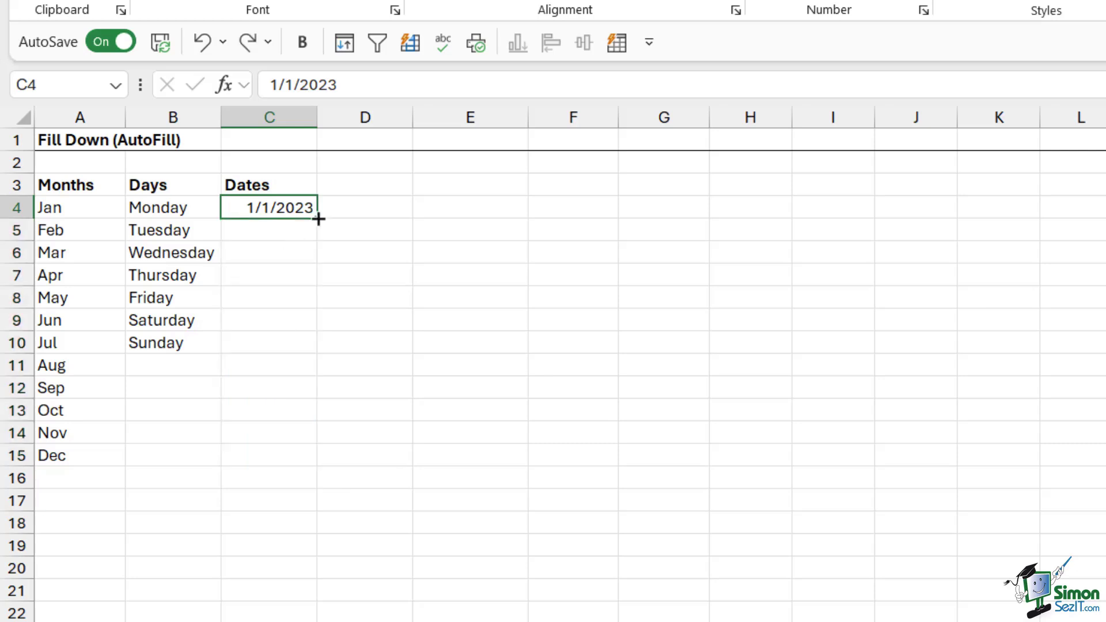
left_click_drag(319, 219, 314, 463)
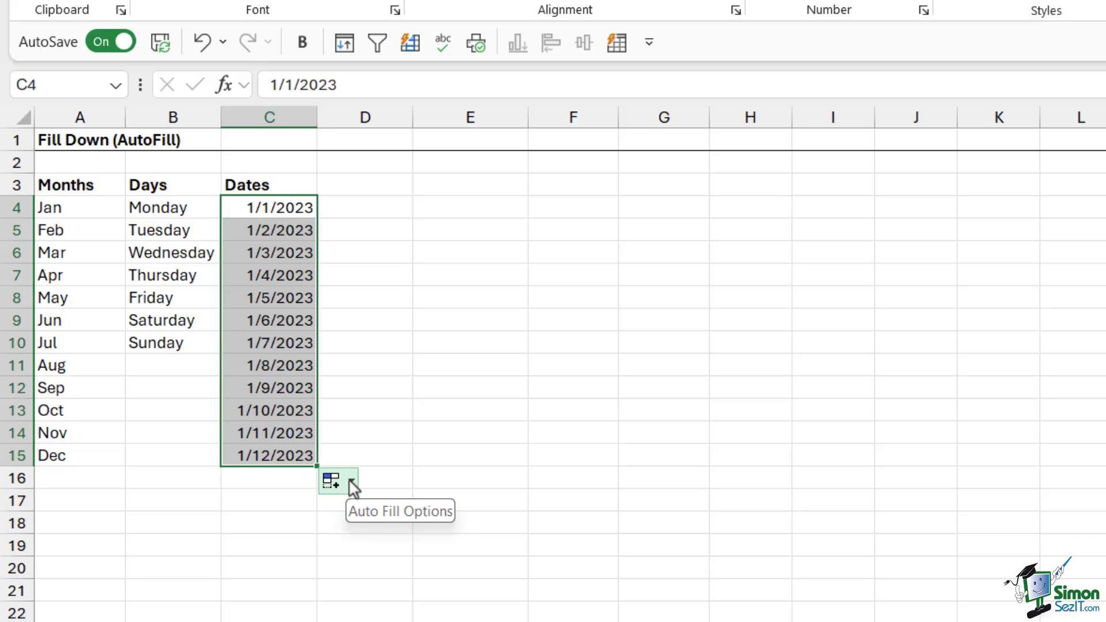
Switch the date AutoFill in column C to Fill Weekdays
left_click(353, 484)
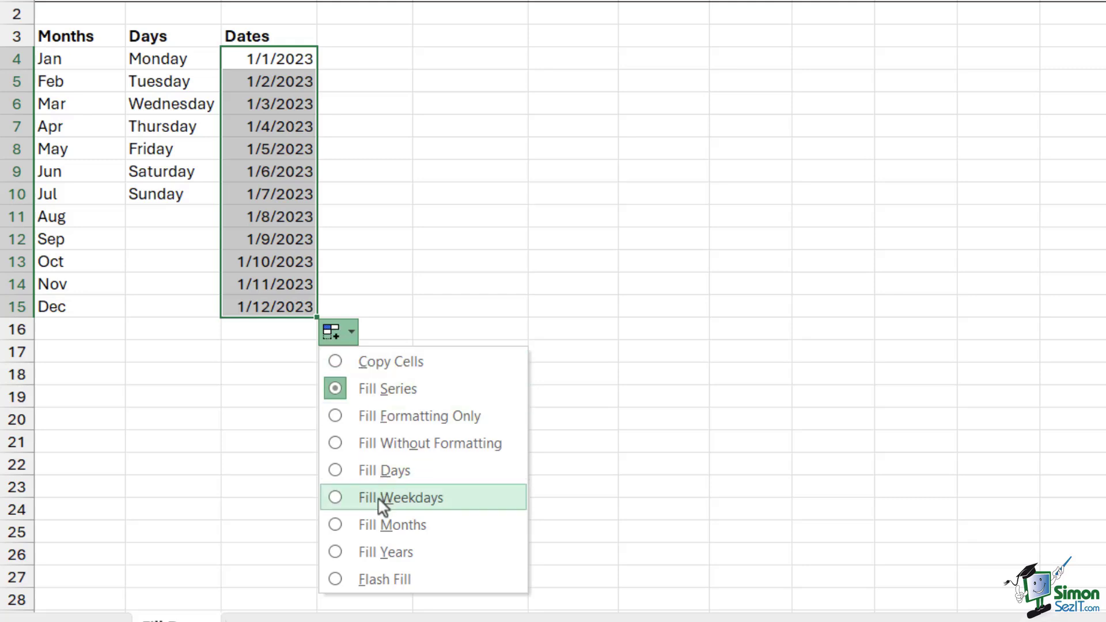
left_click(340, 501)
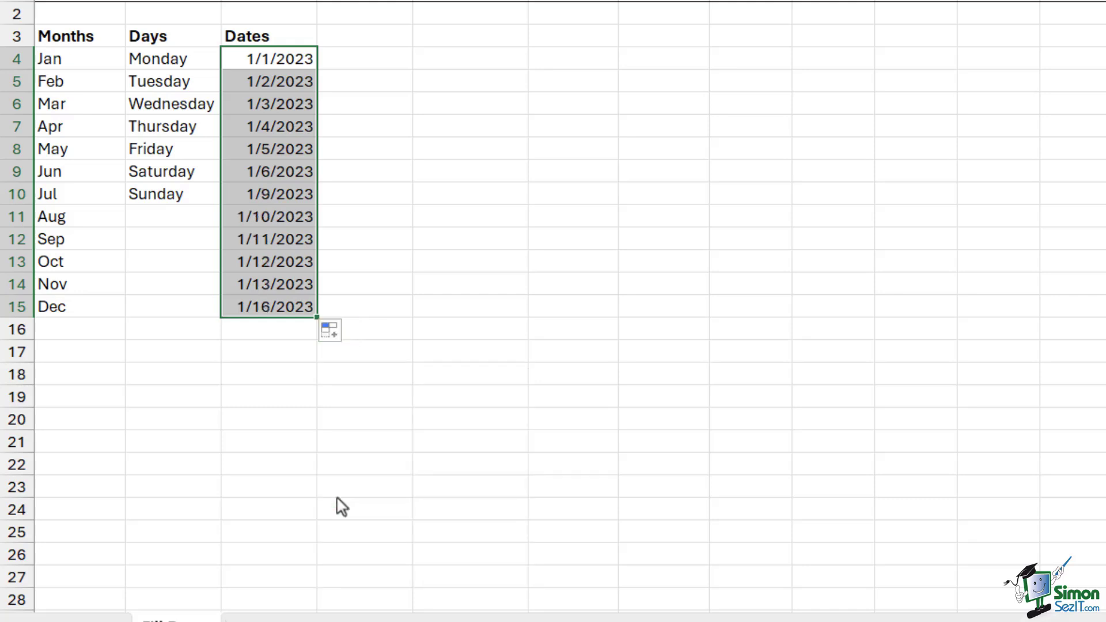
left_click(291, 62)
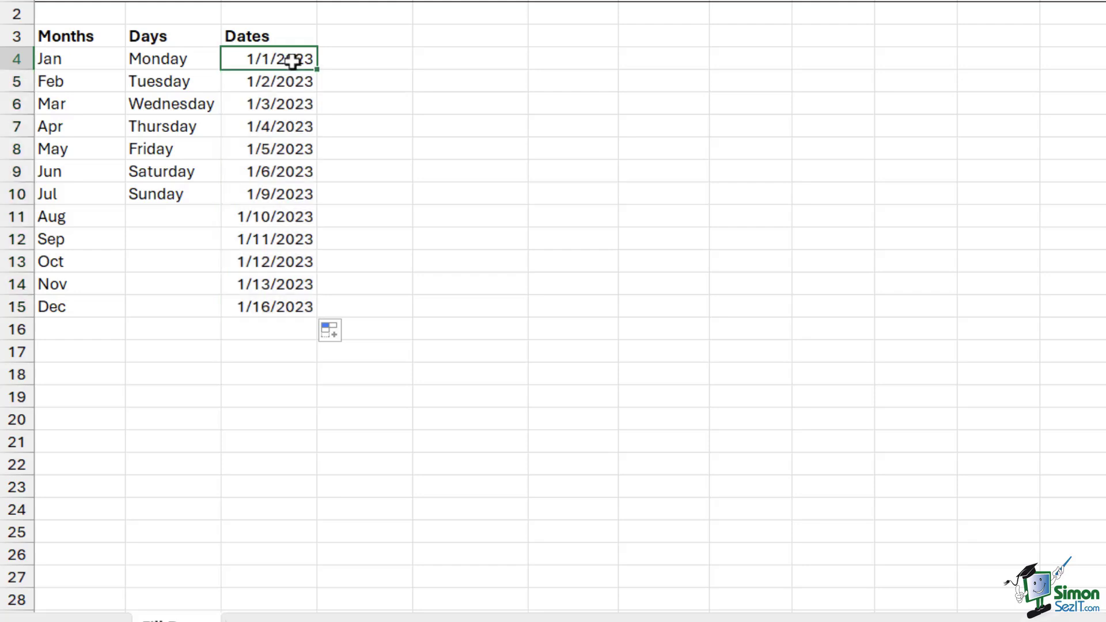
Check the weekday-only dates skip the weekend, then undo the fill, keeping 1/1/2023 in C4
left_click(281, 84)
left_click(279, 106)
left_click(277, 126)
left_click(279, 148)
left_click(278, 172)
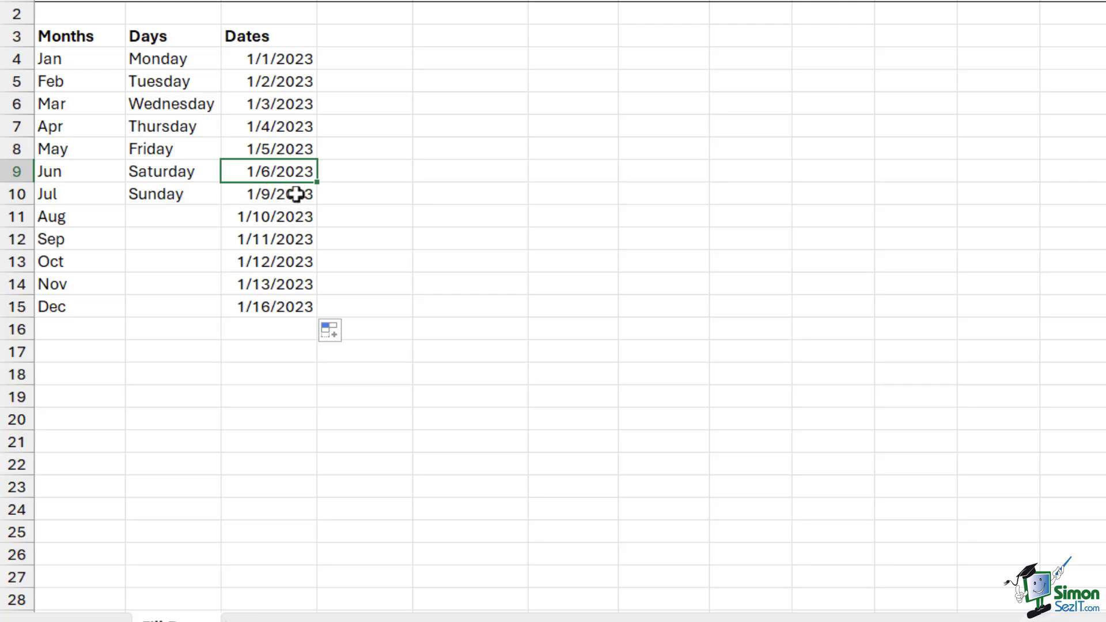
left_click(296, 194)
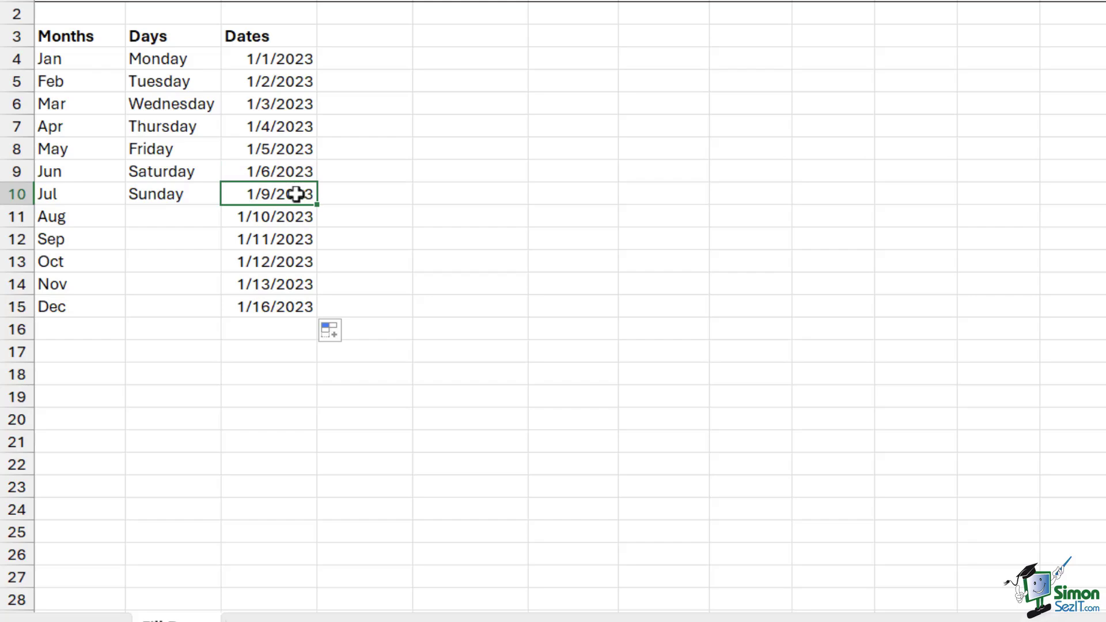
key("ctrl+z")
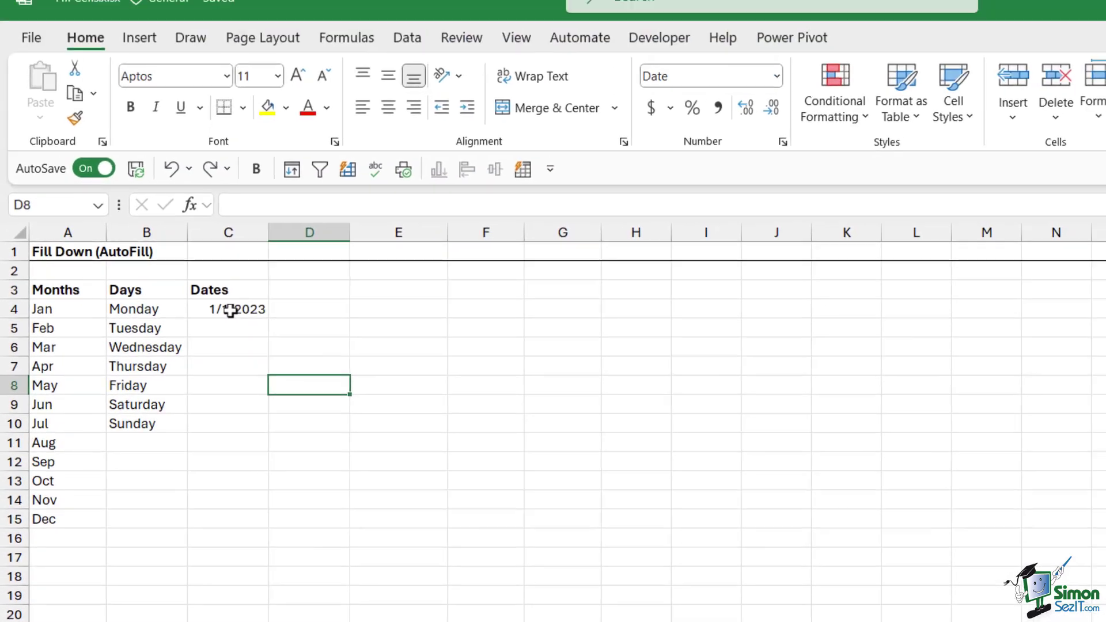
Shade the starting date cell C4 light turquoise
left_click(230, 309)
left_click(285, 107)
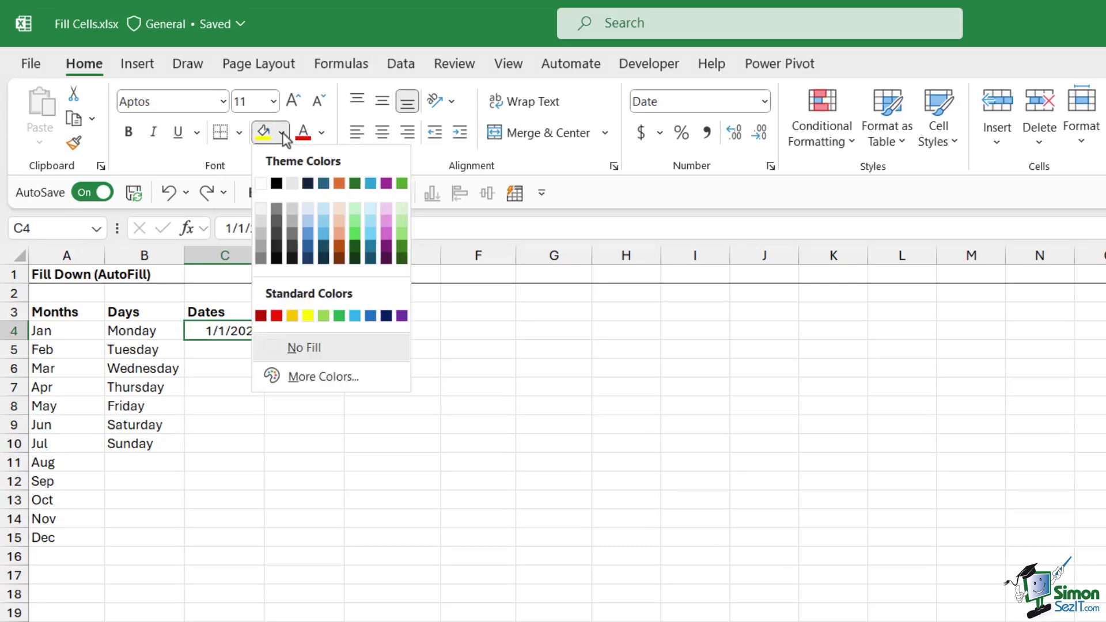
left_click(370, 212)
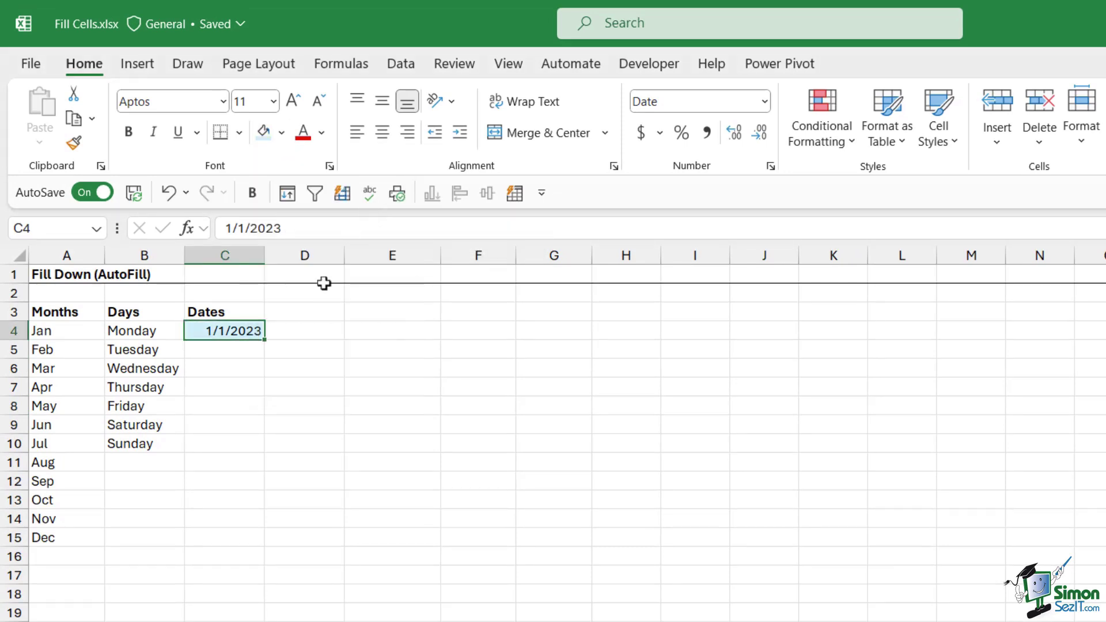
Fill C4 down to row 15 using Fill Formatting Only
left_click_drag(265, 342, 269, 544)
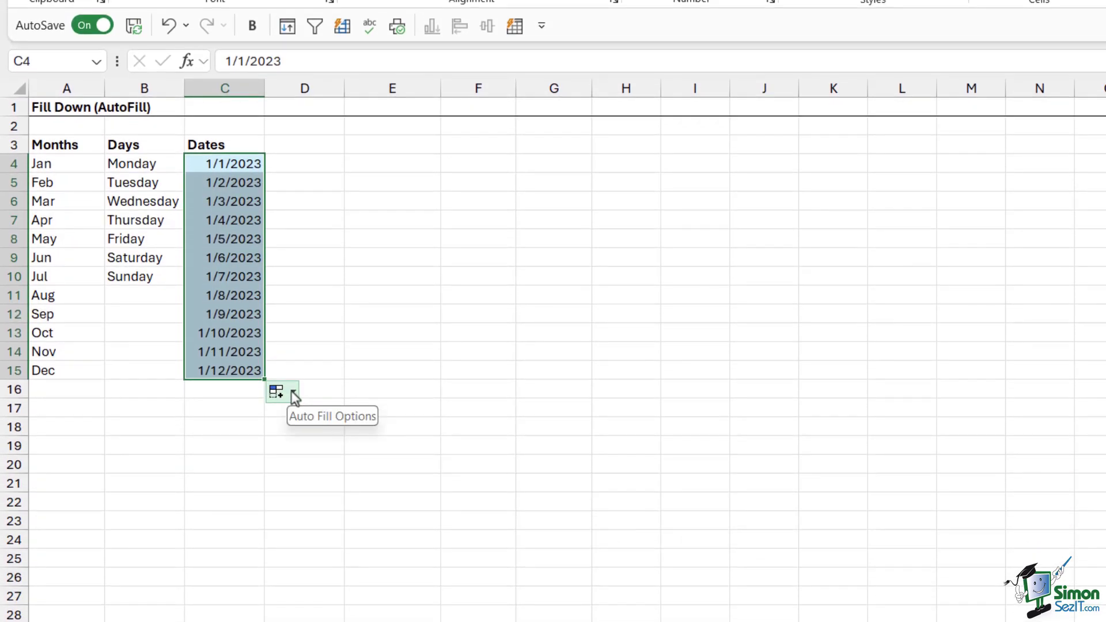
left_click(288, 545)
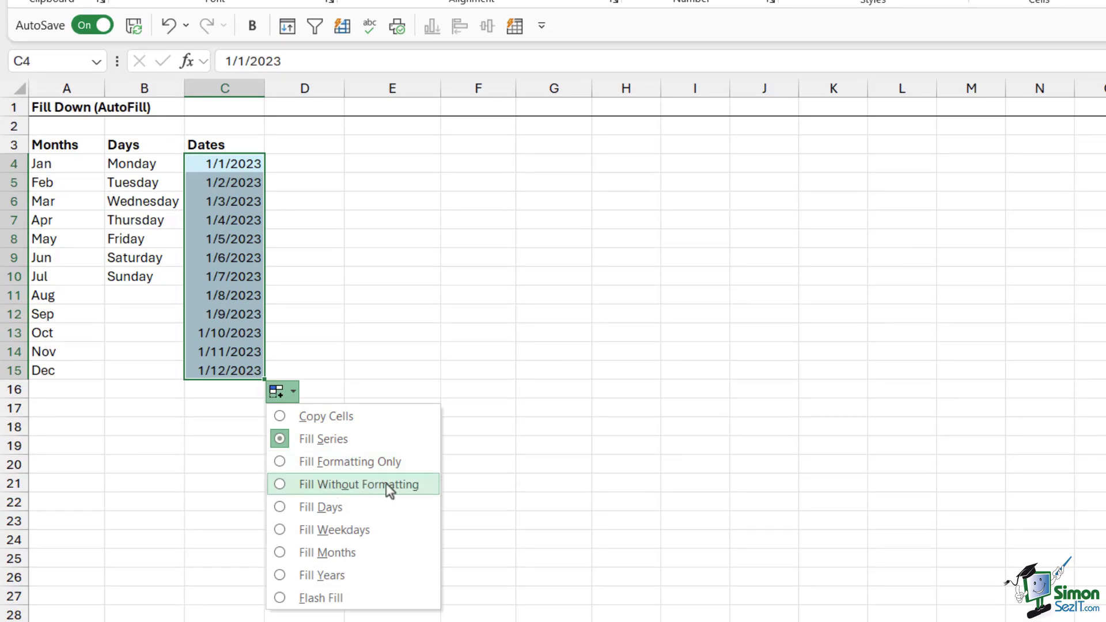
left_click(282, 464)
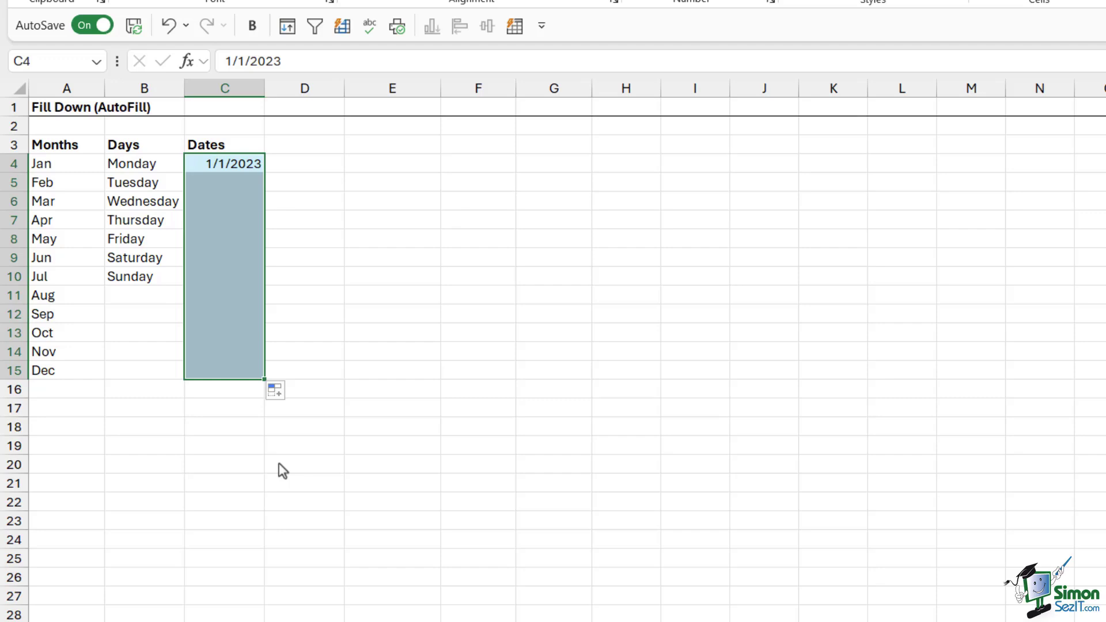
left_click(371, 339)
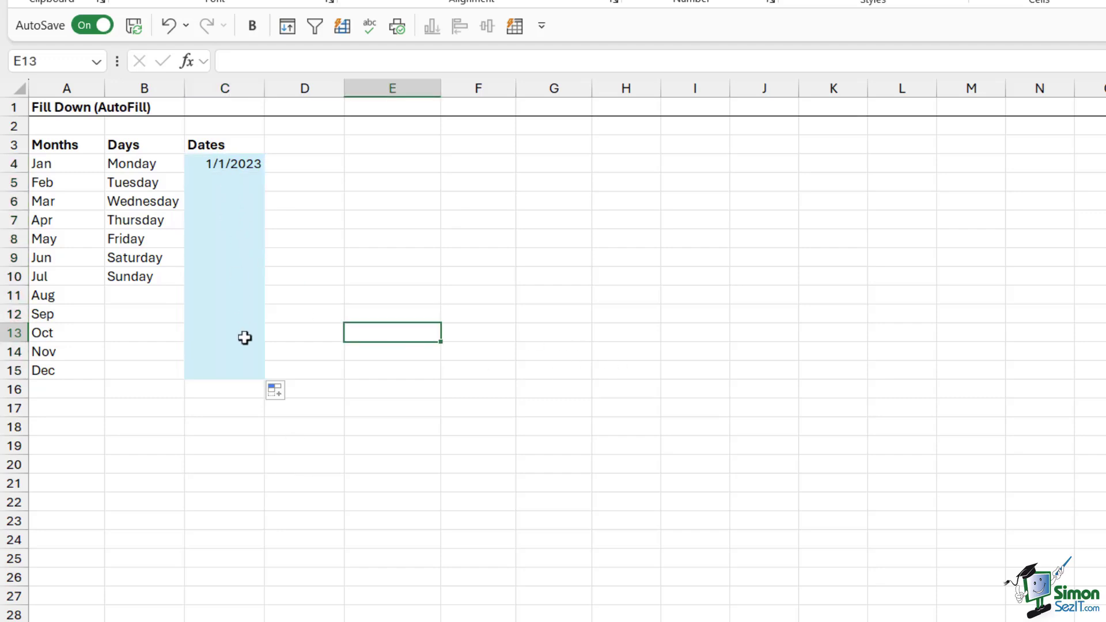
Refill C4:C15 as a date series with Fill Without Formatting
left_click_drag(227, 164, 227, 371)
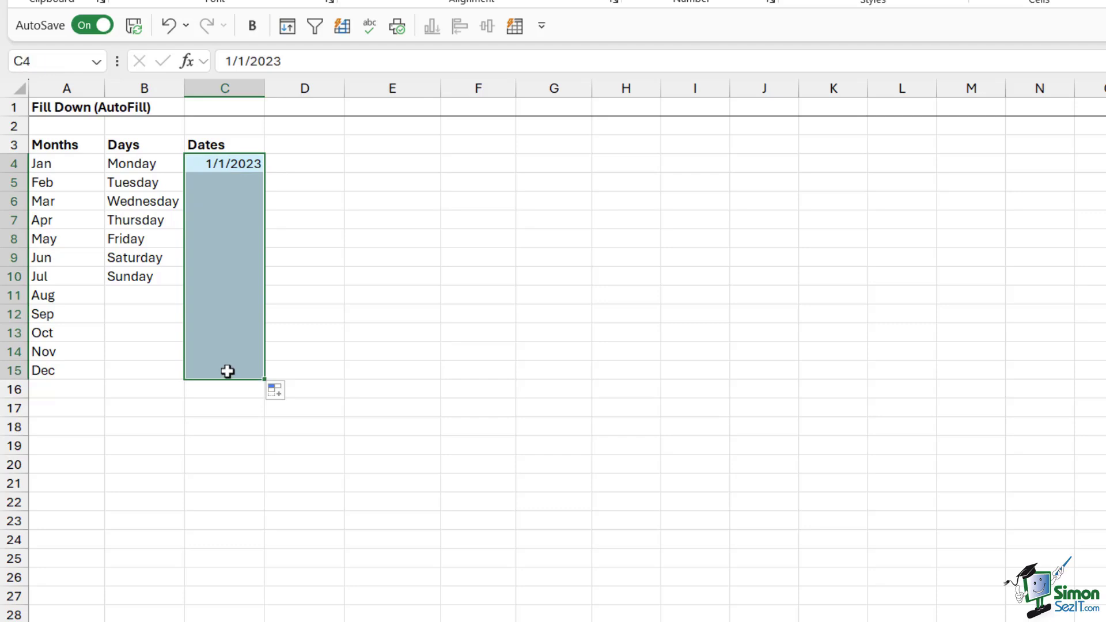
left_click(289, 392)
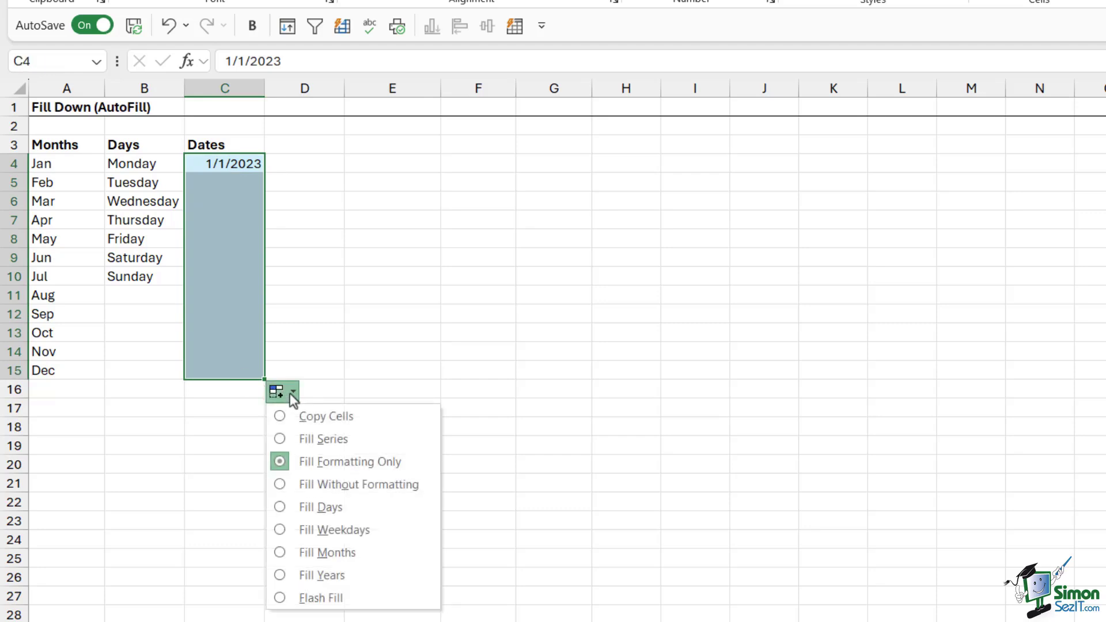
left_click(305, 486)
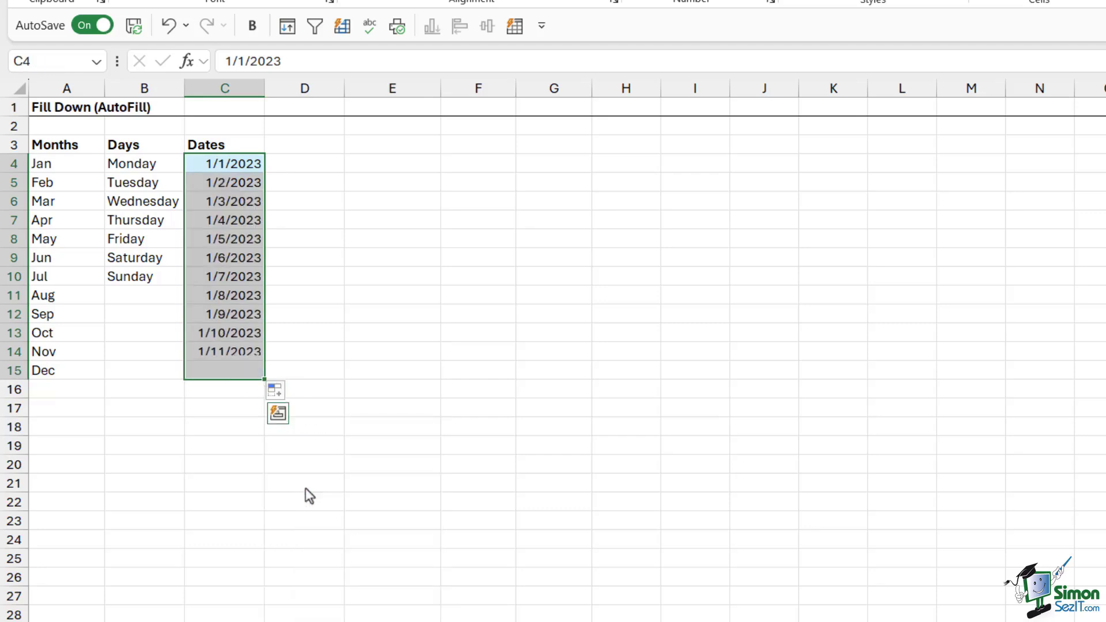
left_click(356, 203)
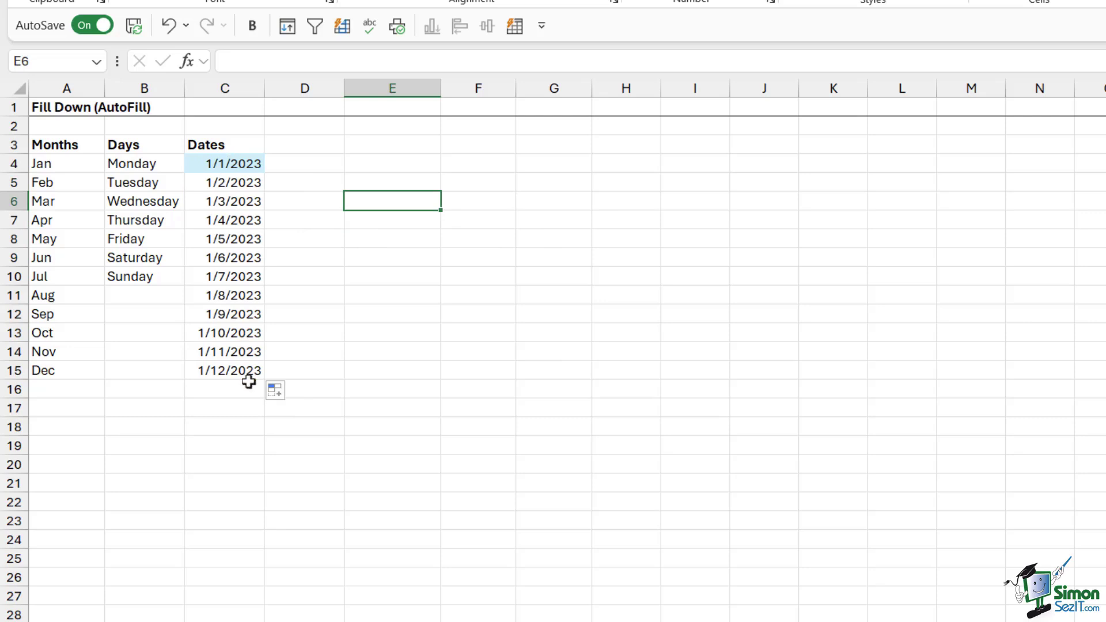
Clear the turquoise fill colour from C4
left_click(223, 165)
left_click(280, 0)
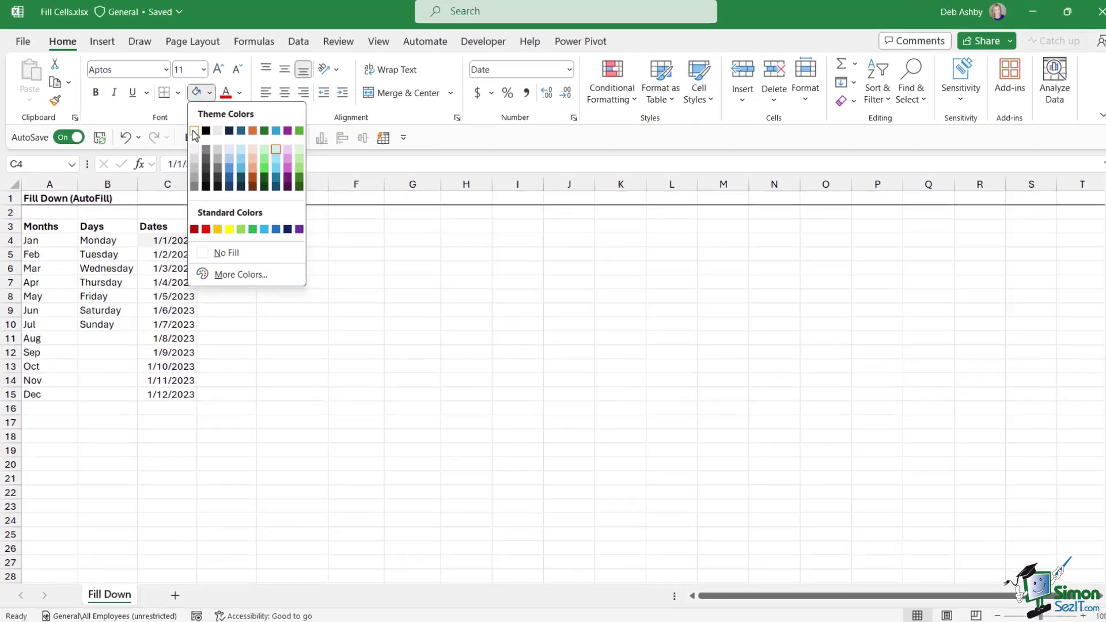
key("Escape")
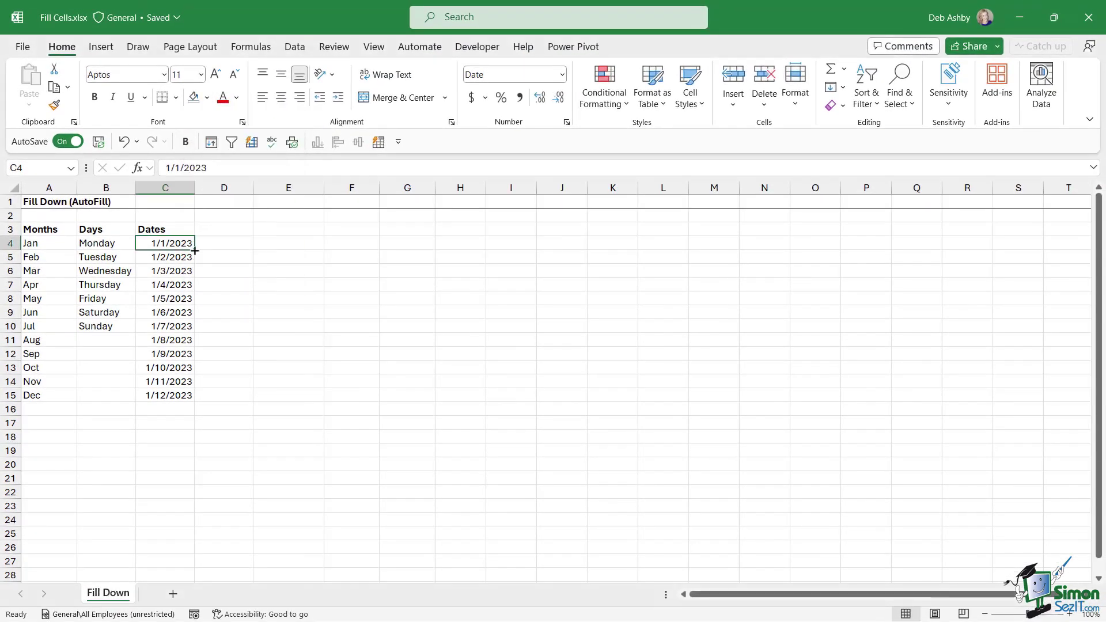
left_click(220, 228)
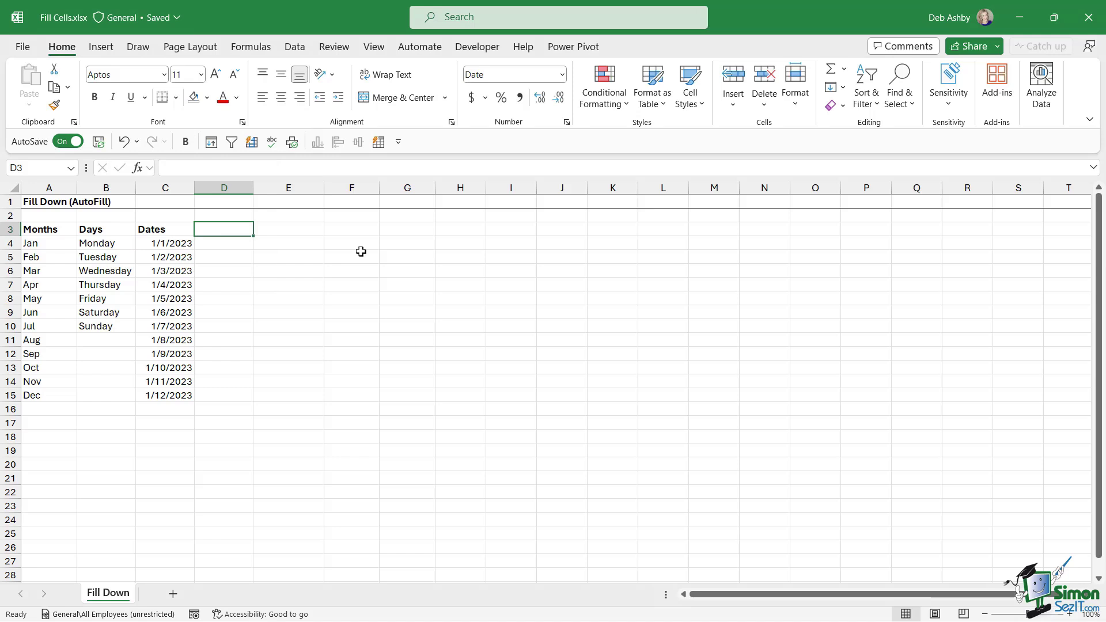
Enter a bold Numbers header in D3
type("Numbe")
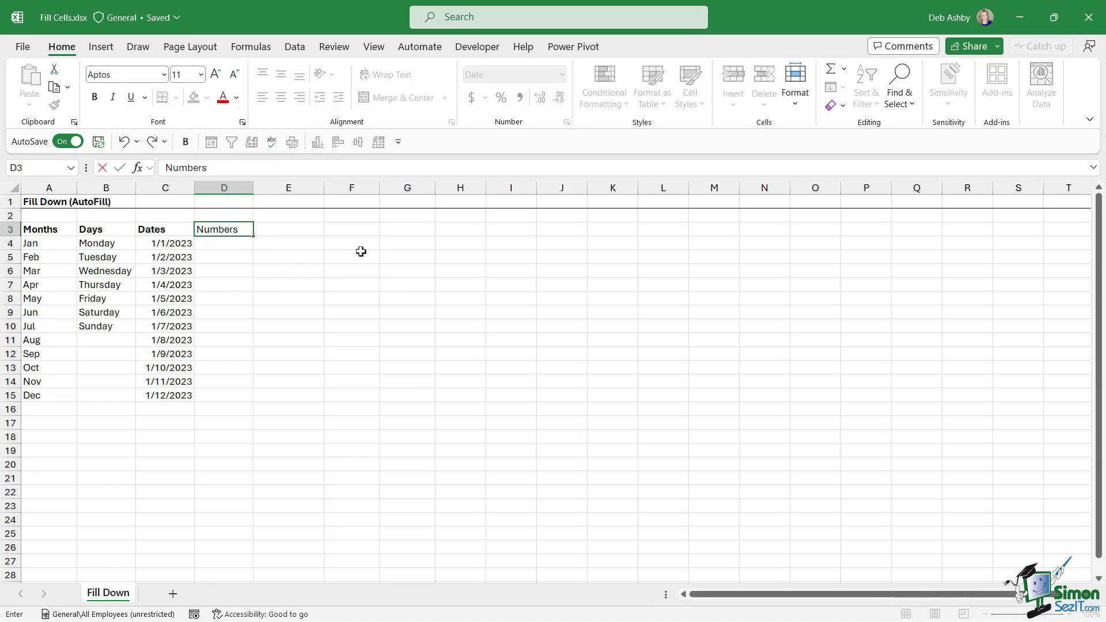
type("rs")
key("ctrl+Return")
key("ctrl+b")
key("Return")
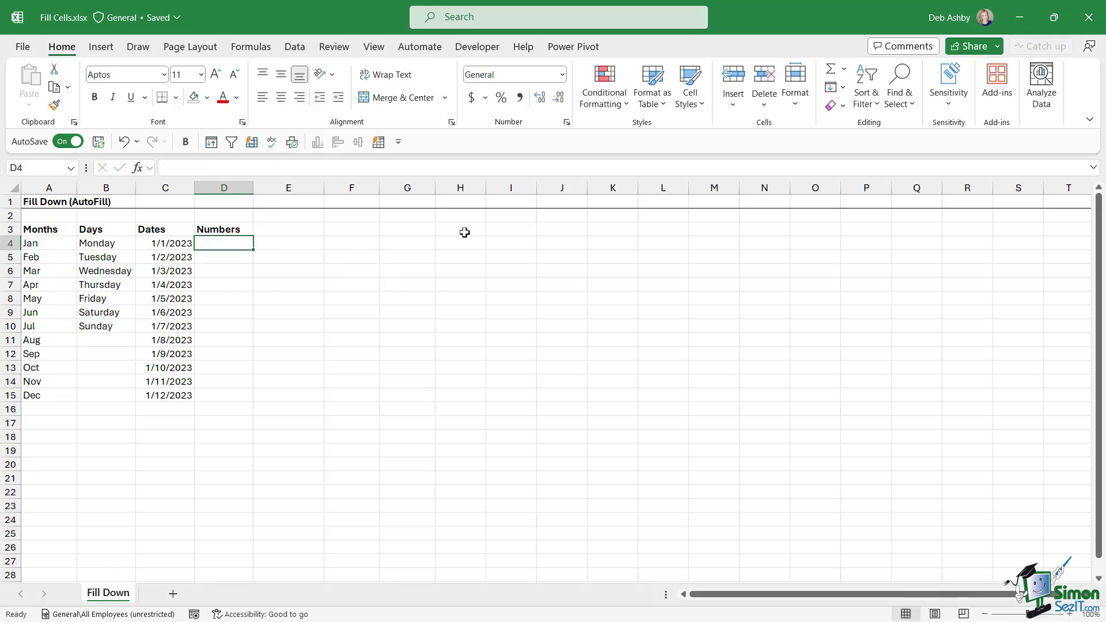
Enter 1 to 4 in D4:D7, then delete them
type("1")
key("Return")
type("2")
key("Return")
type("3")
key("Return")
type("4")
key("Return")
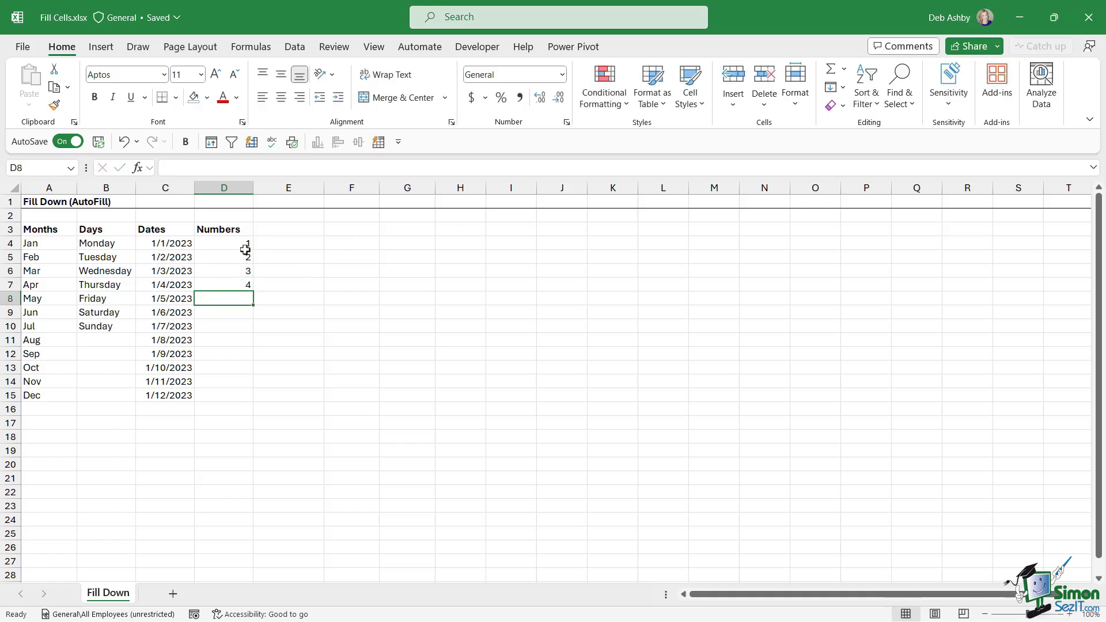
left_click_drag(239, 243, 237, 278)
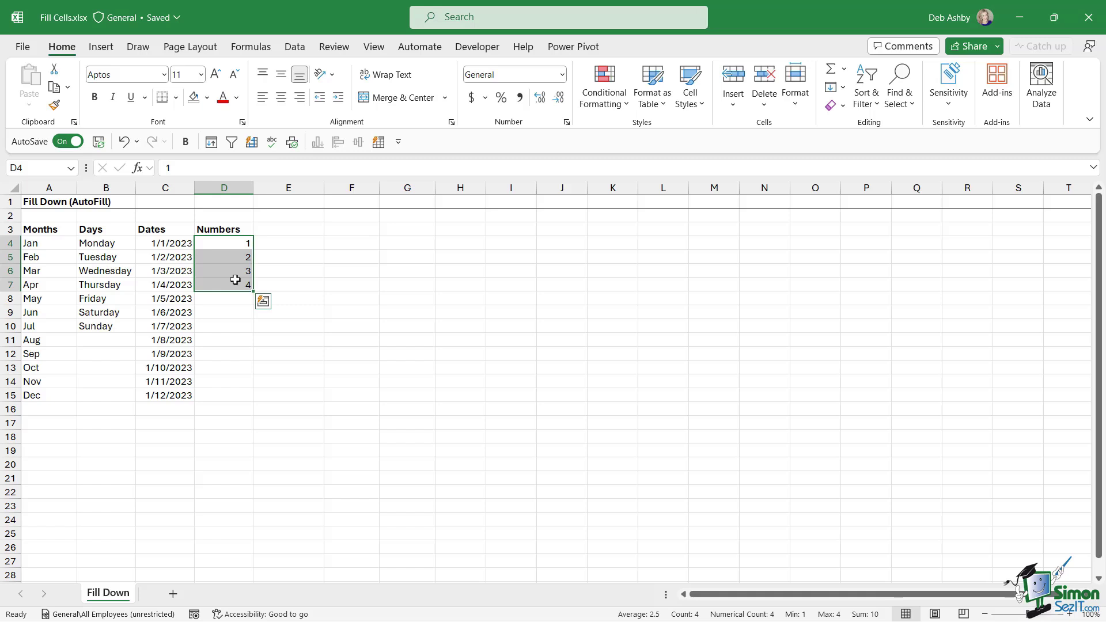
key("Delete")
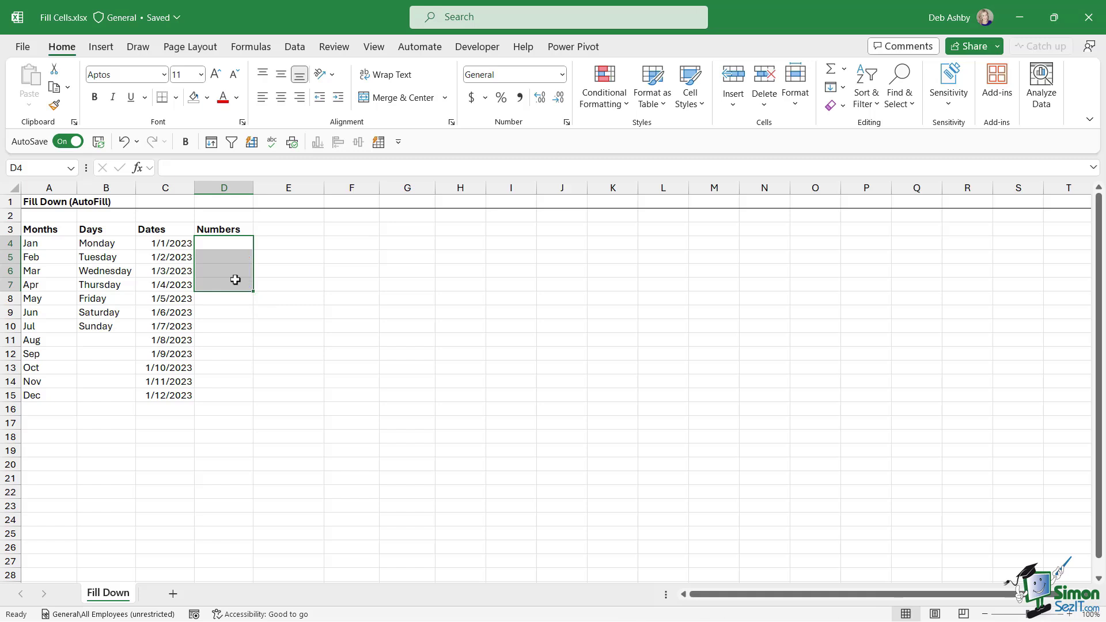
left_click(349, 268)
Enter 1 and 2 in D4:D5 and AutoFill the series down to 136 in D139
left_click(244, 246)
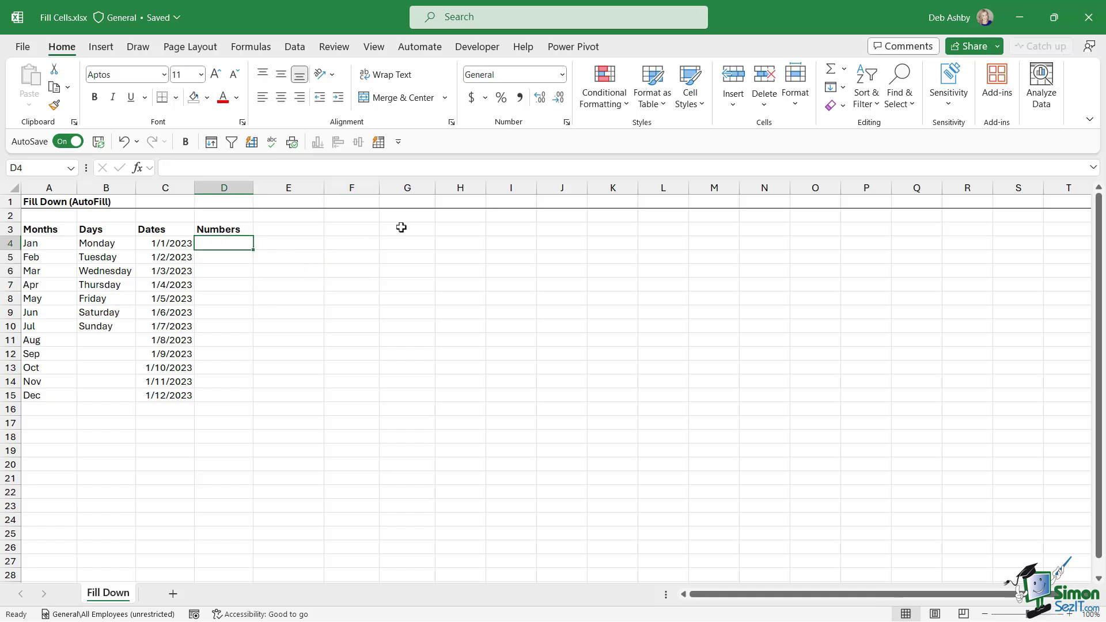
type("1")
key("Return")
type("2")
key("Return")
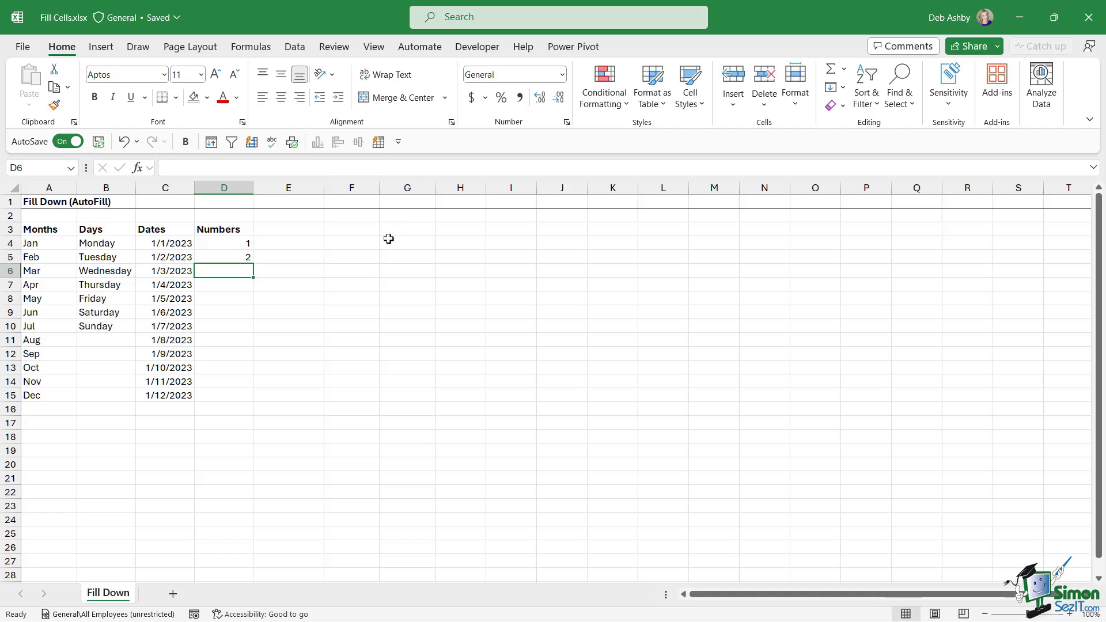
mouse_move(237, 241)
left_mouse_down()
mouse_move(254, 268)
mouse_move(258, 602)
left_mouse_up()
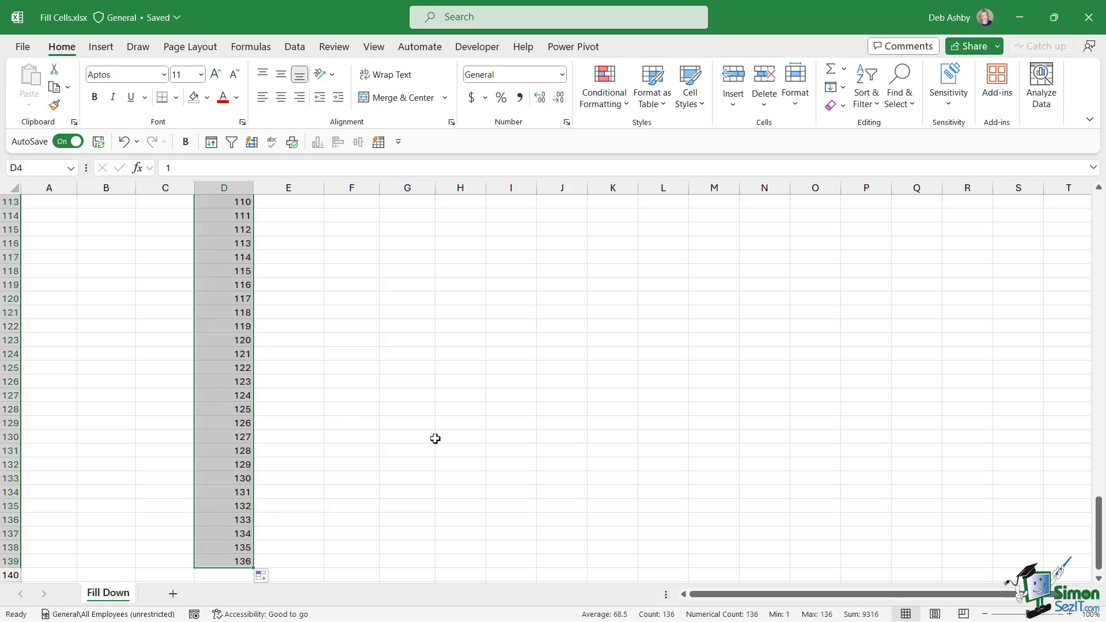
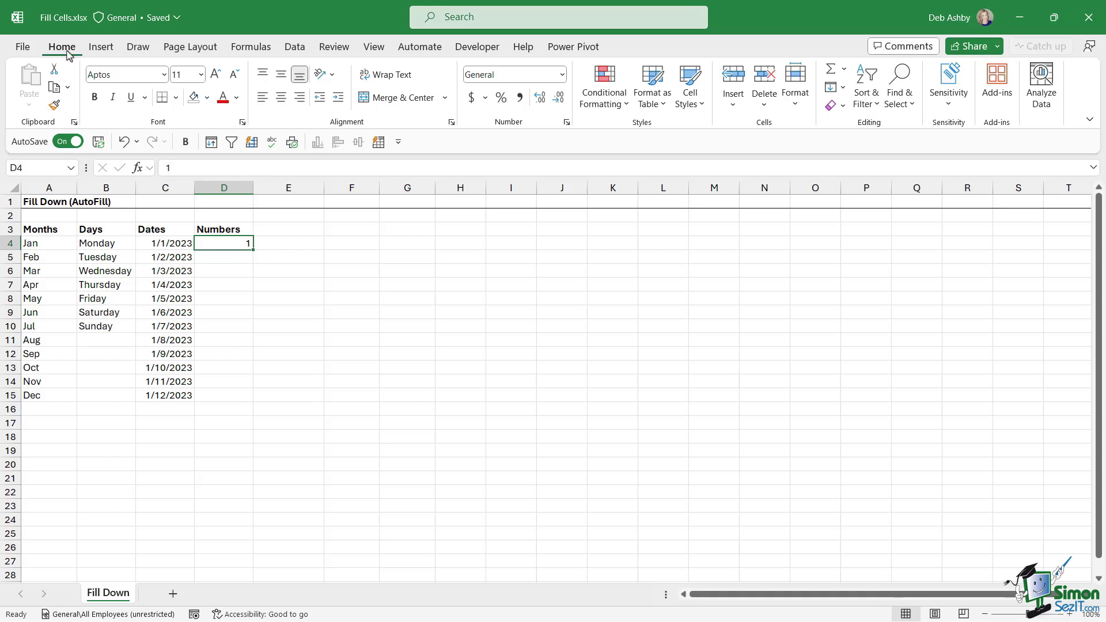
Fill column D with a linear Columns series from 1, step 1, stop value 365
left_click(843, 88)
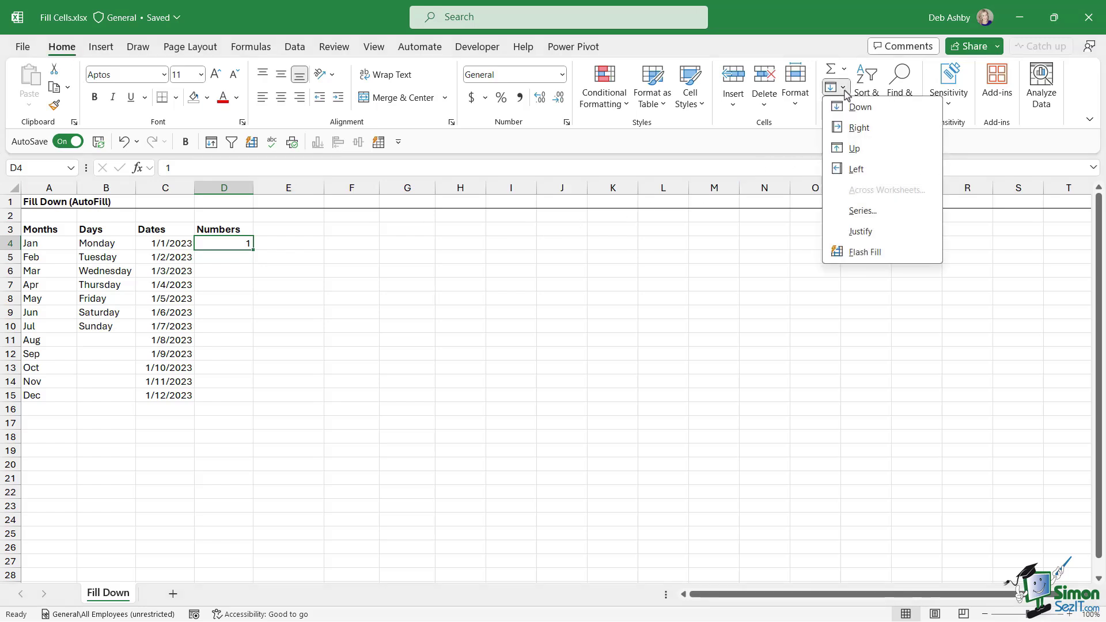
left_click(859, 211)
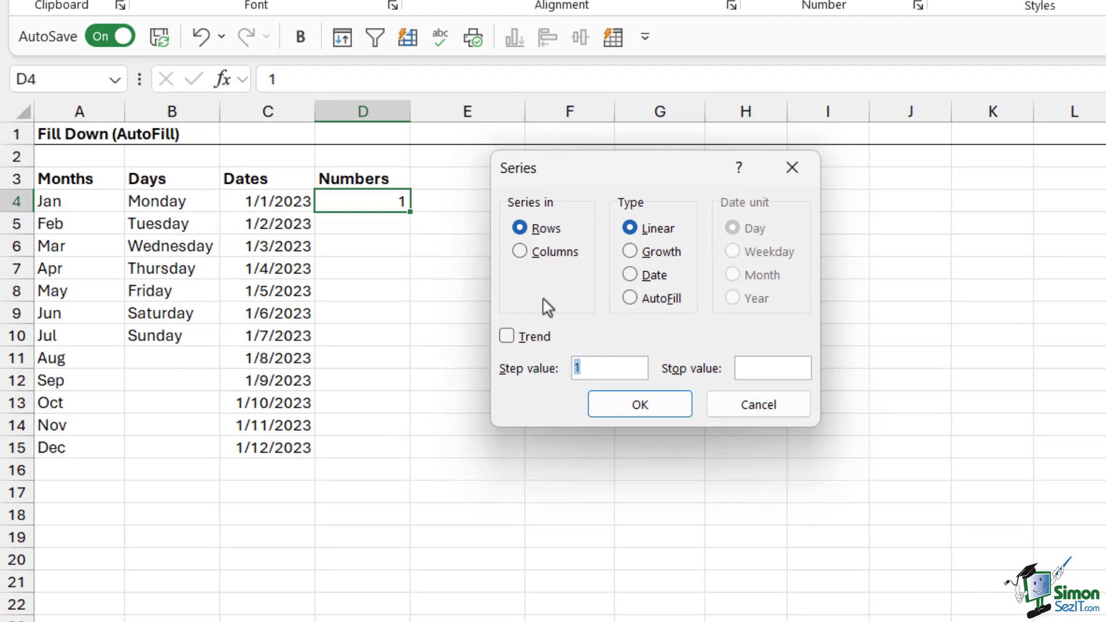
left_click(520, 252)
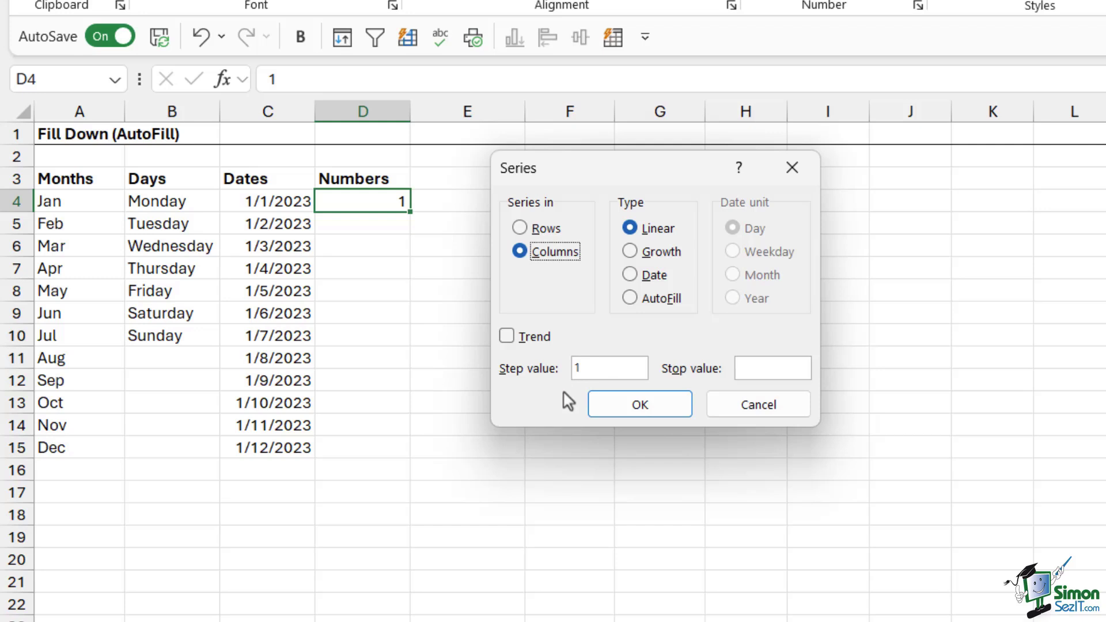
left_click(738, 369)
type("365")
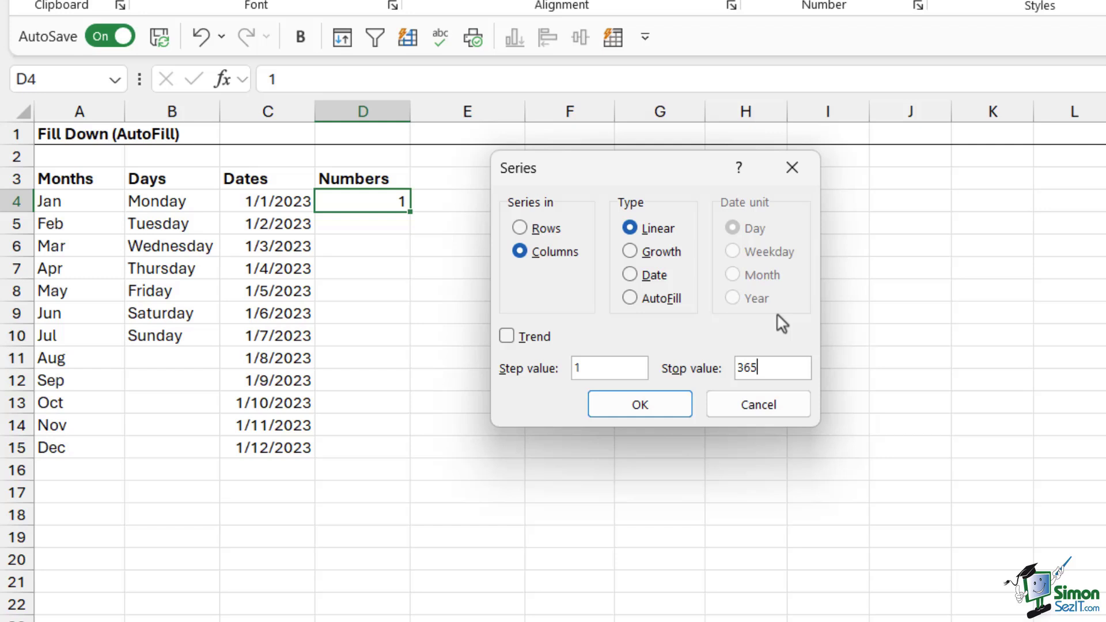
left_click(640, 404)
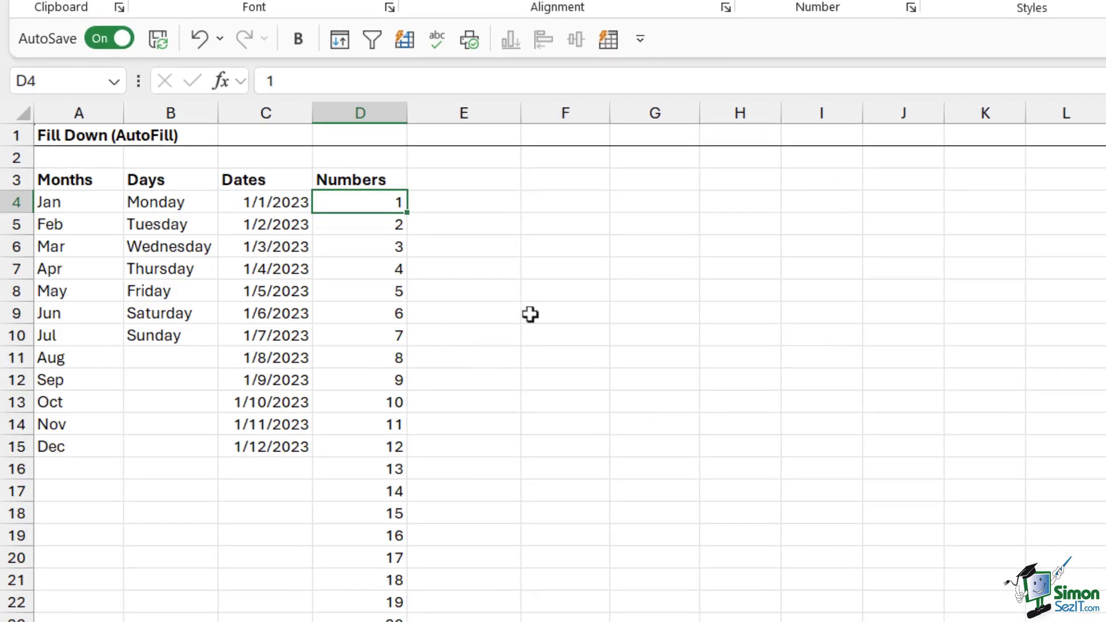
left_click(530, 314)
scroll(318, 319, "down", 11)
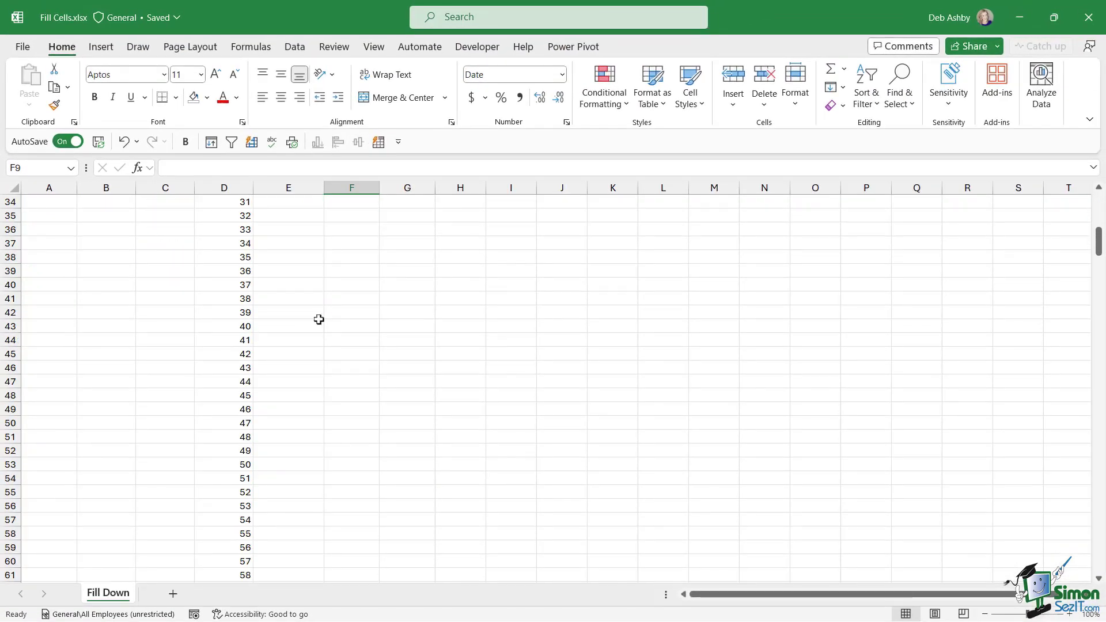
scroll(318, 319, "down", 12)
scroll(318, 319, "up", 7)
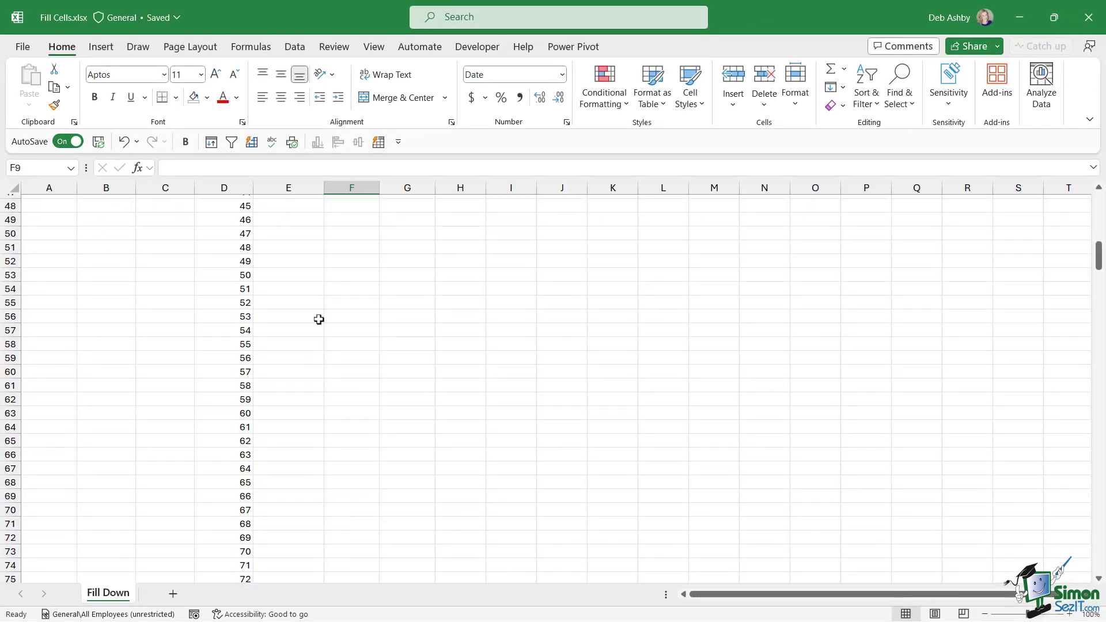
scroll(319, 319, "up", 10)
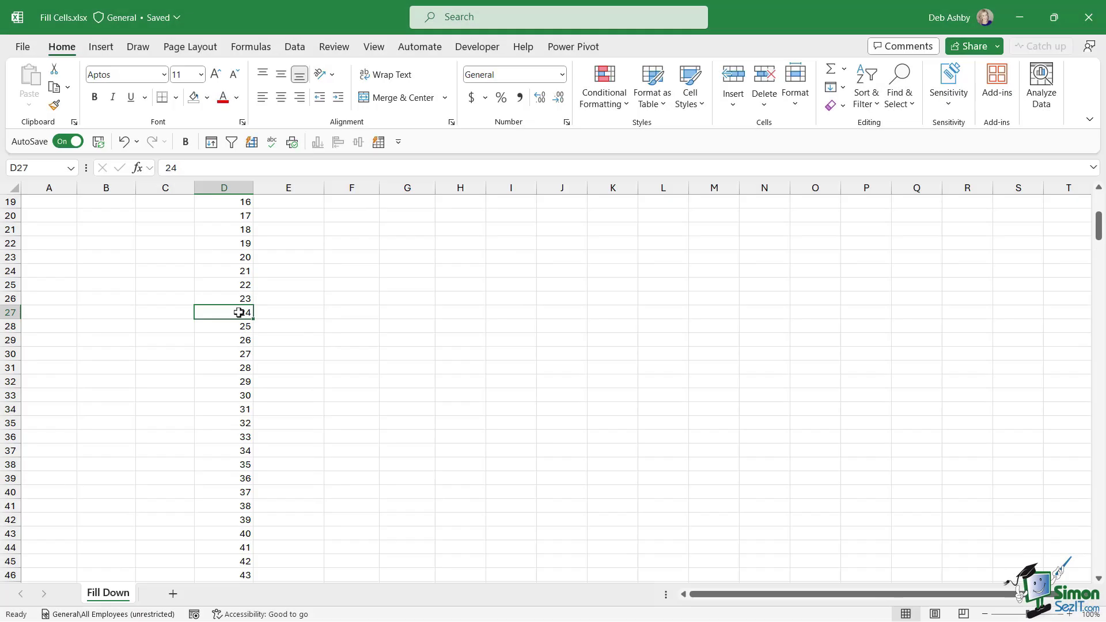
Return to the top of the sheet and enter 1 in cell E4
key("ctrl+Up")
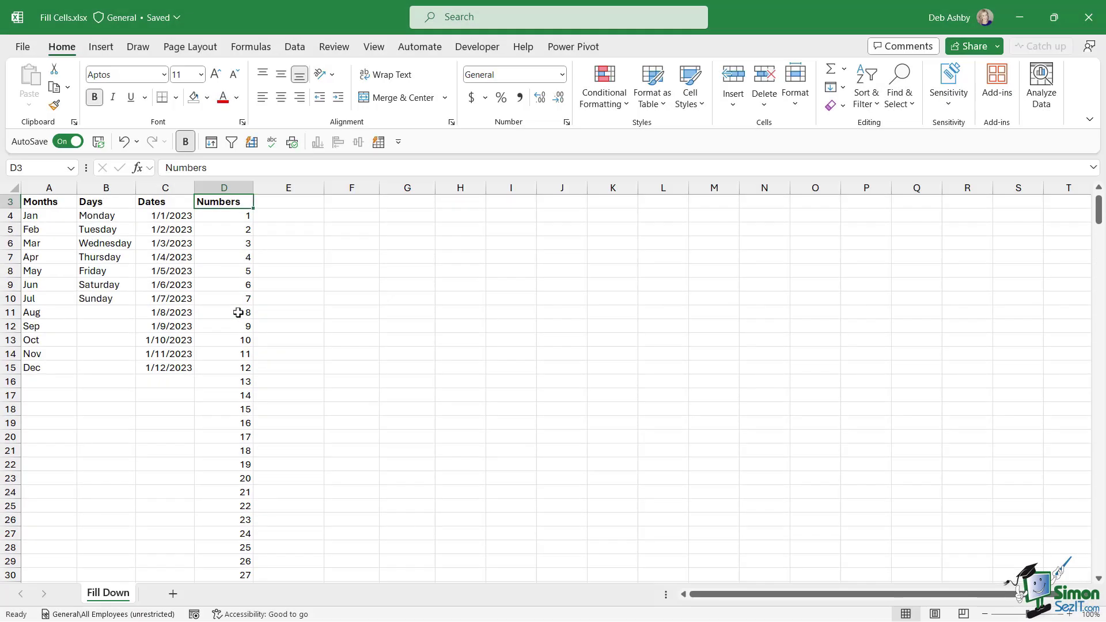
scroll(249, 290, "up", 1)
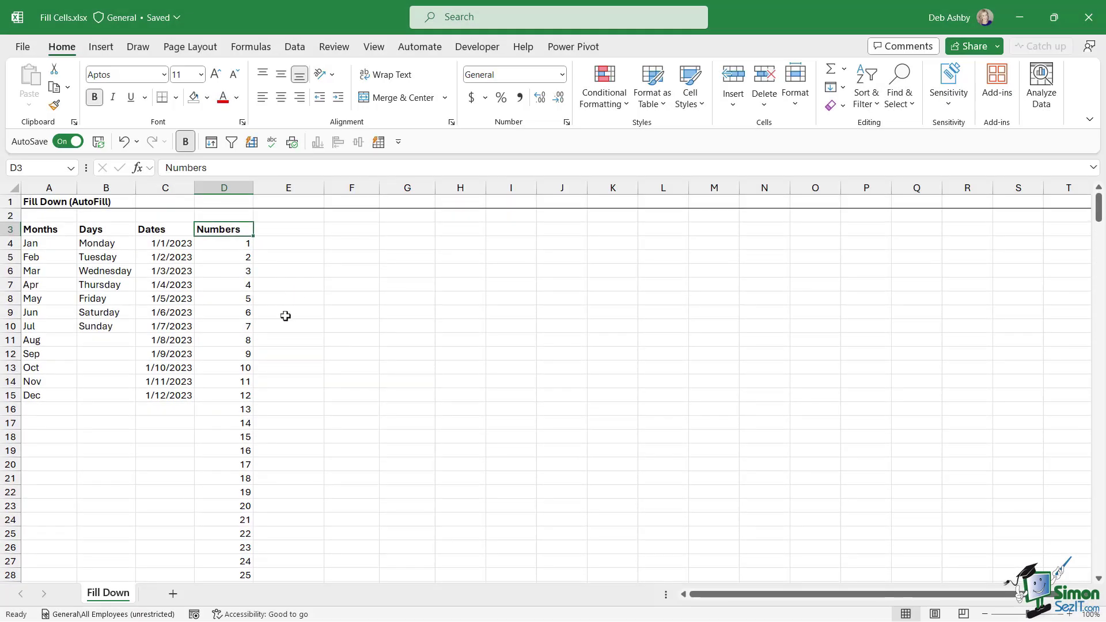
left_click(305, 245)
type("1")
key("Return")
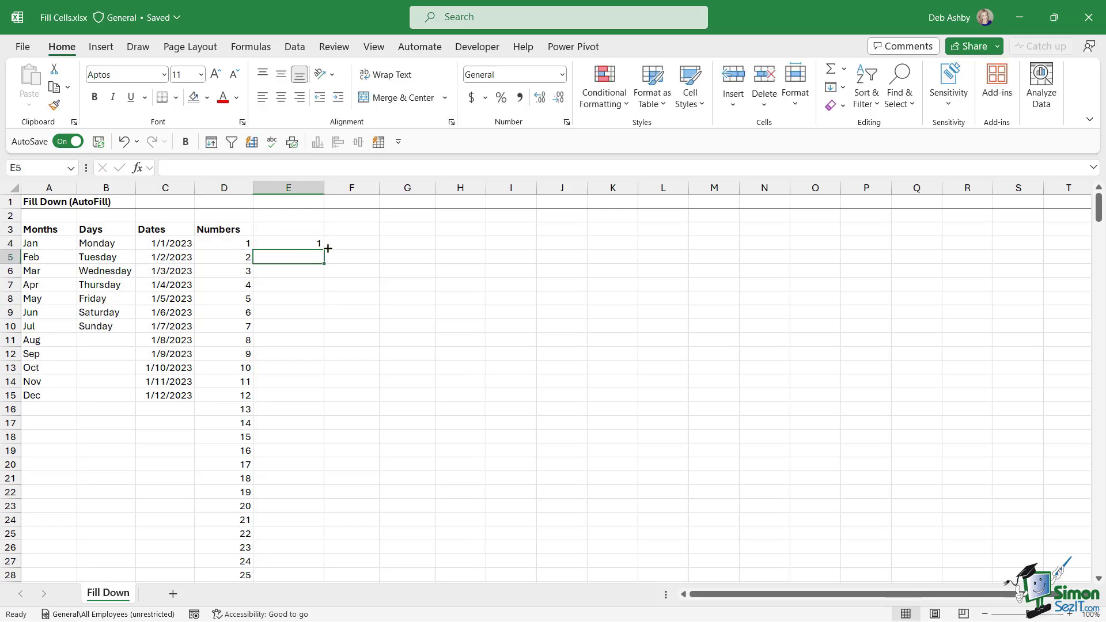
left_click(311, 244)
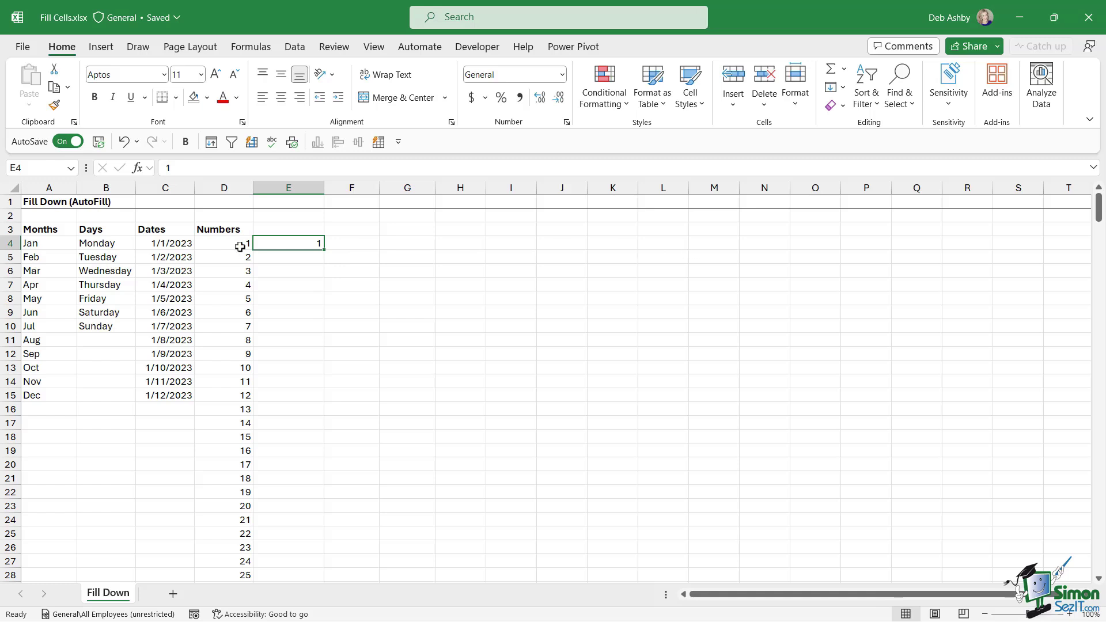
Fill row 4 from E4 with a Rows series stopping at 5
left_click(840, 88)
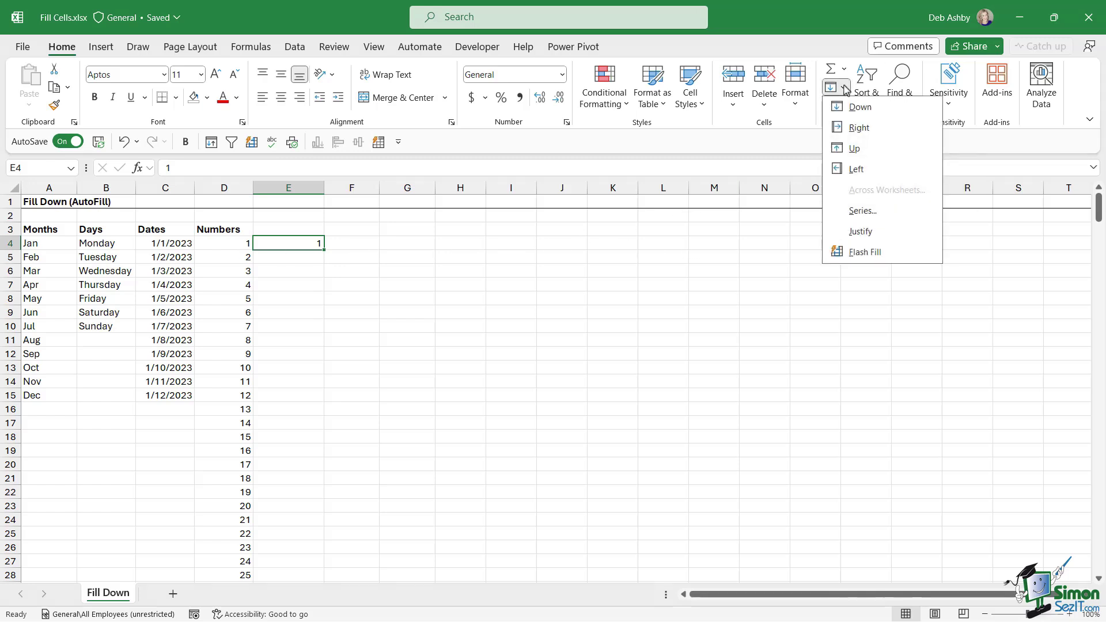
left_click(849, 210)
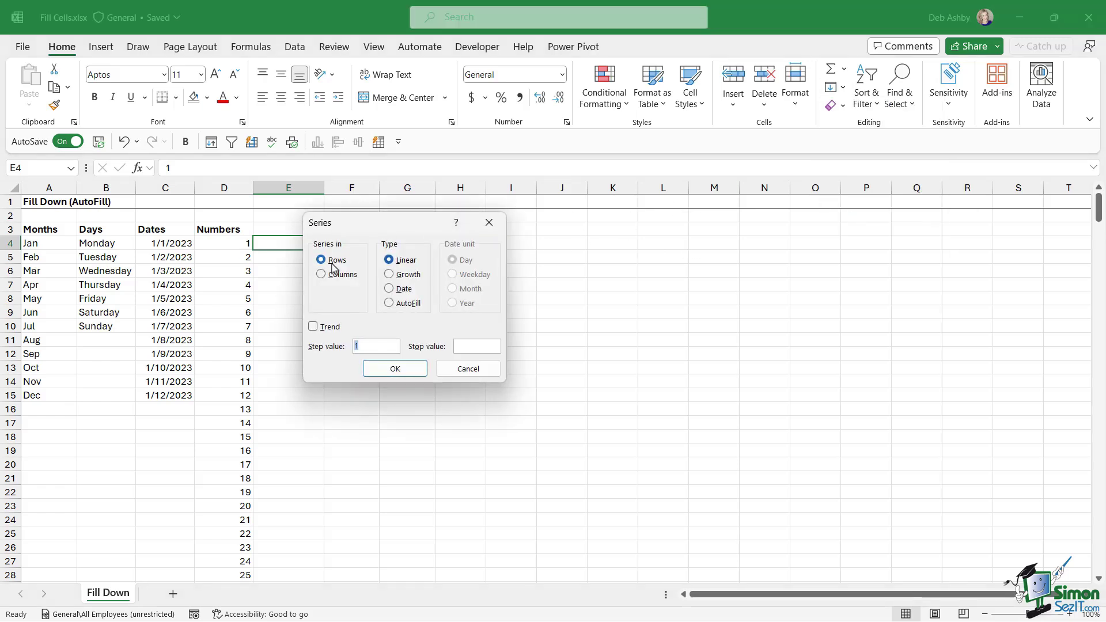
left_click_drag(368, 227, 536, 190)
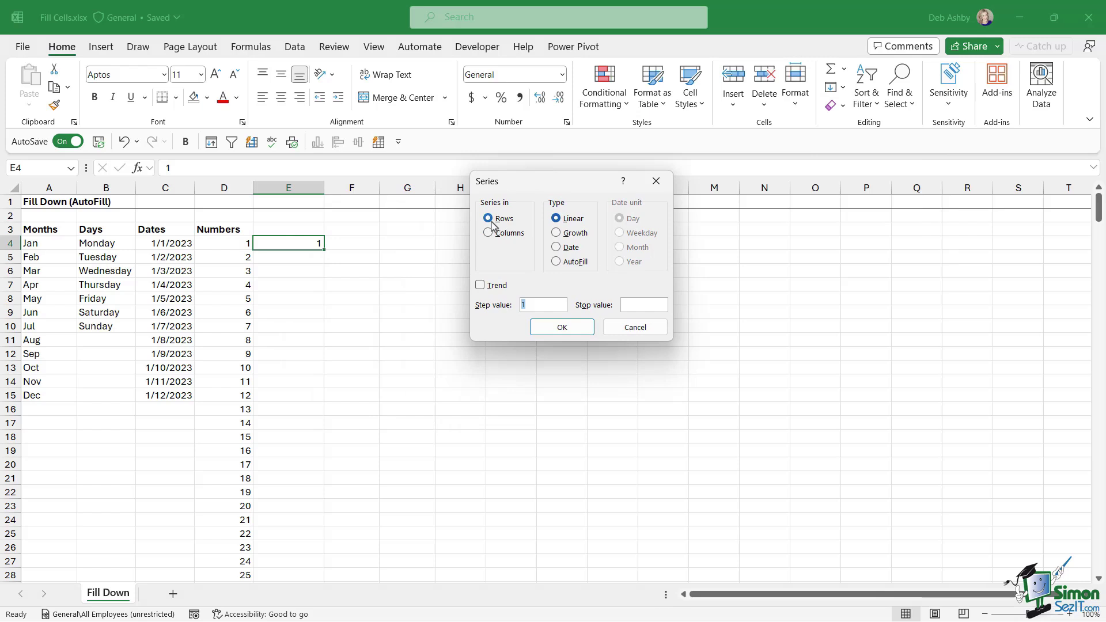
left_click(625, 304)
type("5")
left_click(561, 327)
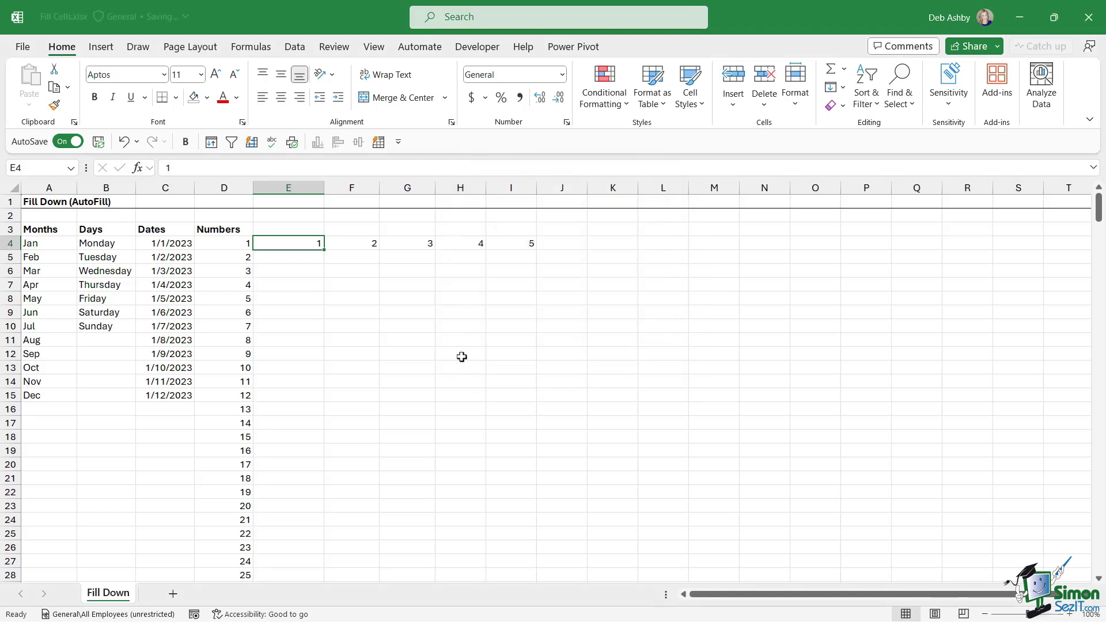
Clear the values 1 to 5 from E4:I4
left_click(525, 314)
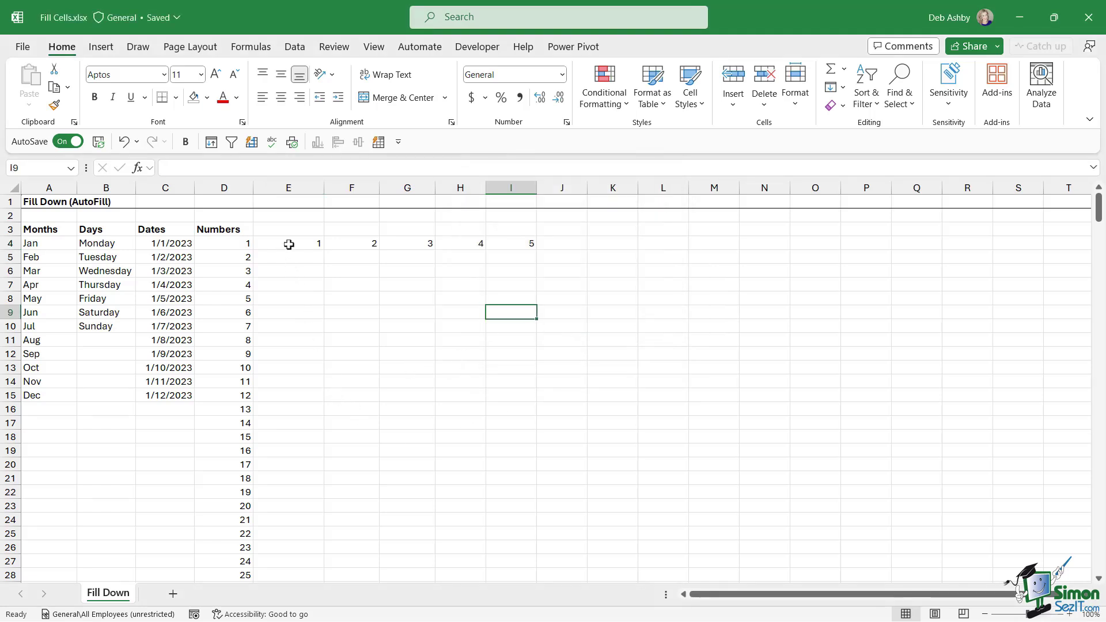
left_click_drag(289, 242, 540, 242)
key("Delete")
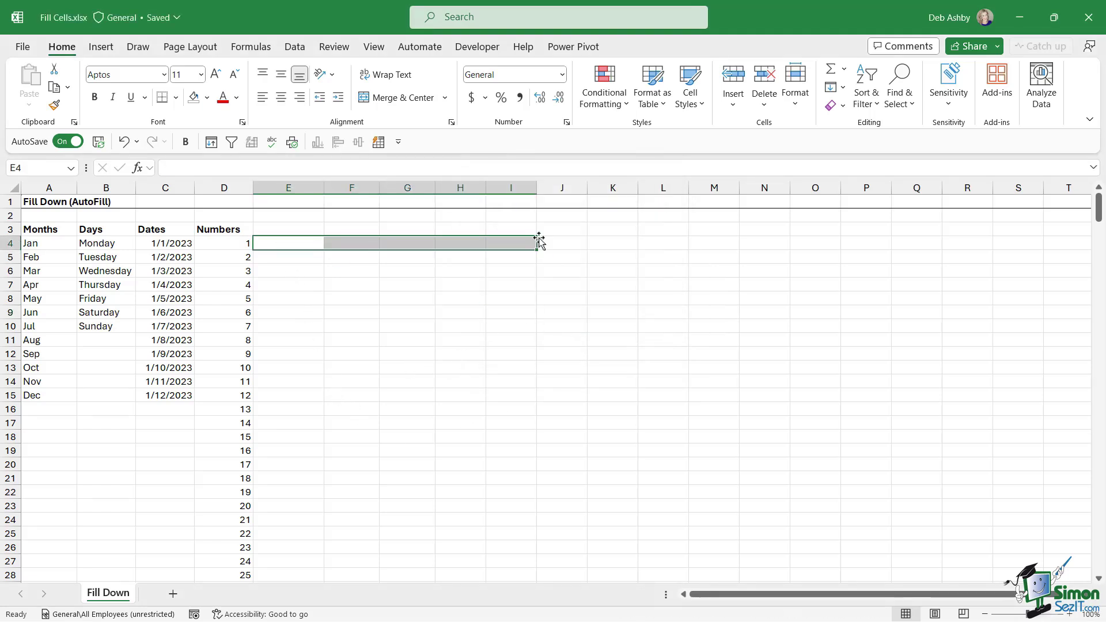
left_click(450, 285)
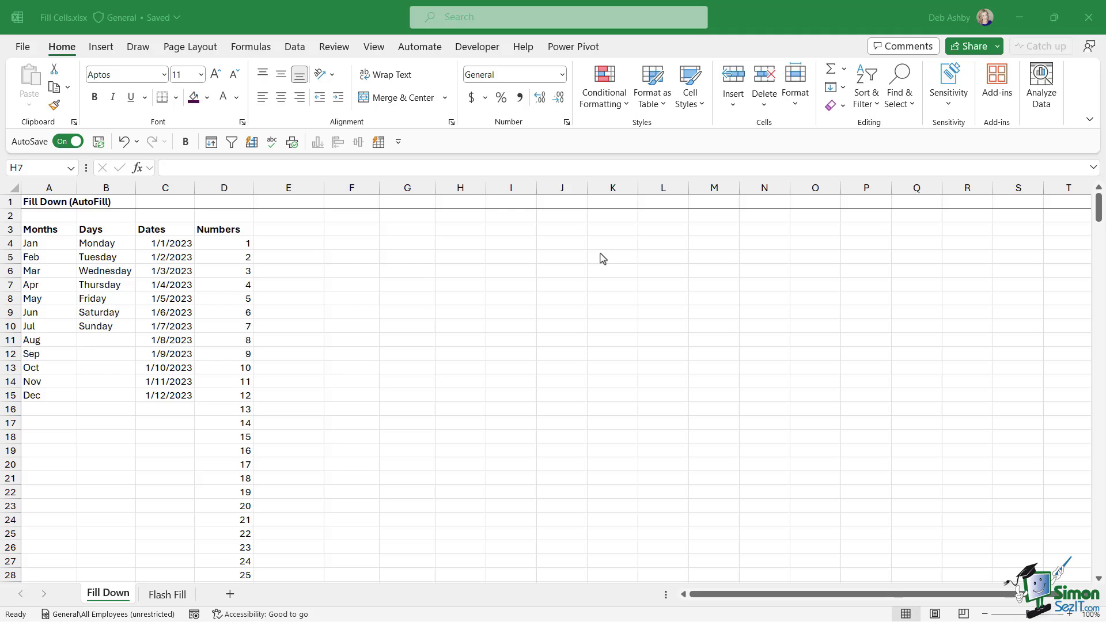
Go to the Flash Fill sheet, review the First and Last Name columns, and select D5
left_click(175, 597)
left_click(595, 463)
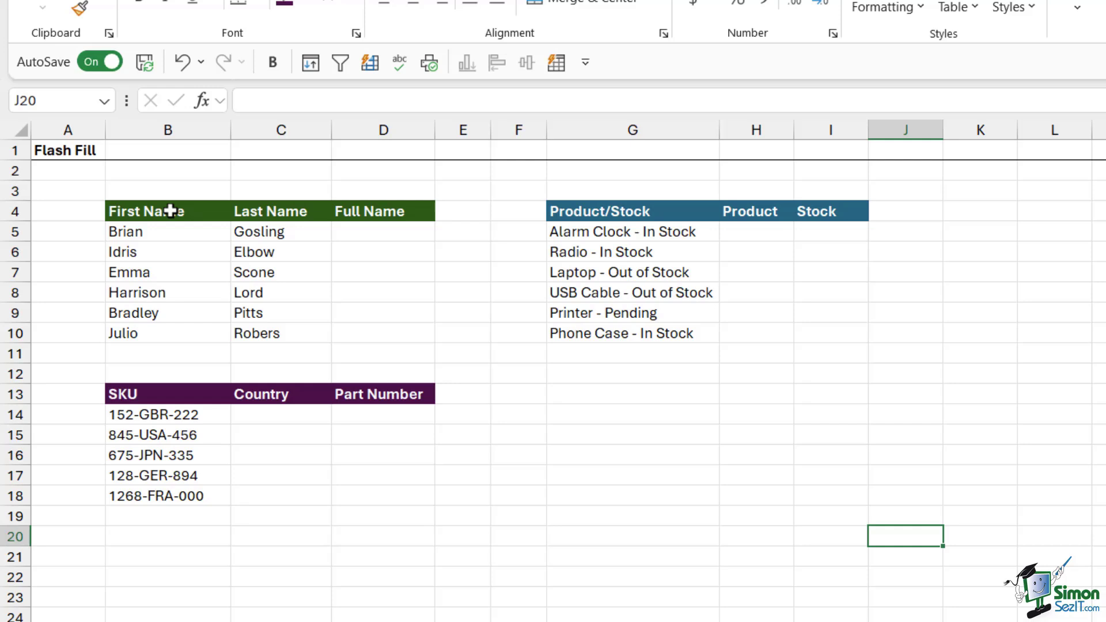
left_click_drag(170, 212, 171, 333)
left_click_drag(278, 211, 282, 332)
left_click(517, 333)
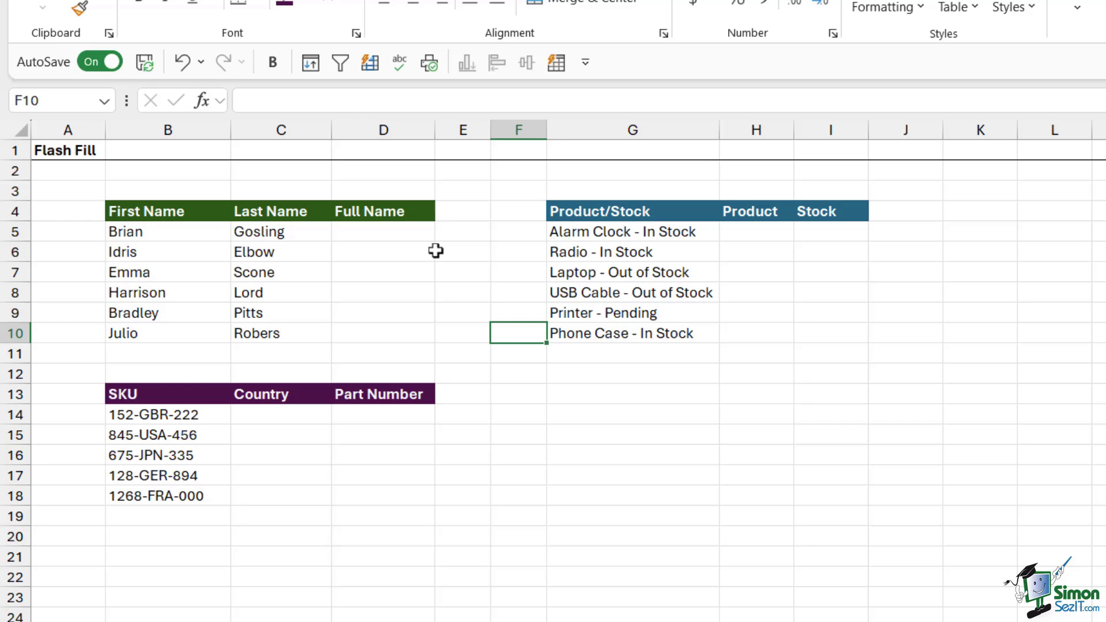
left_click(406, 232)
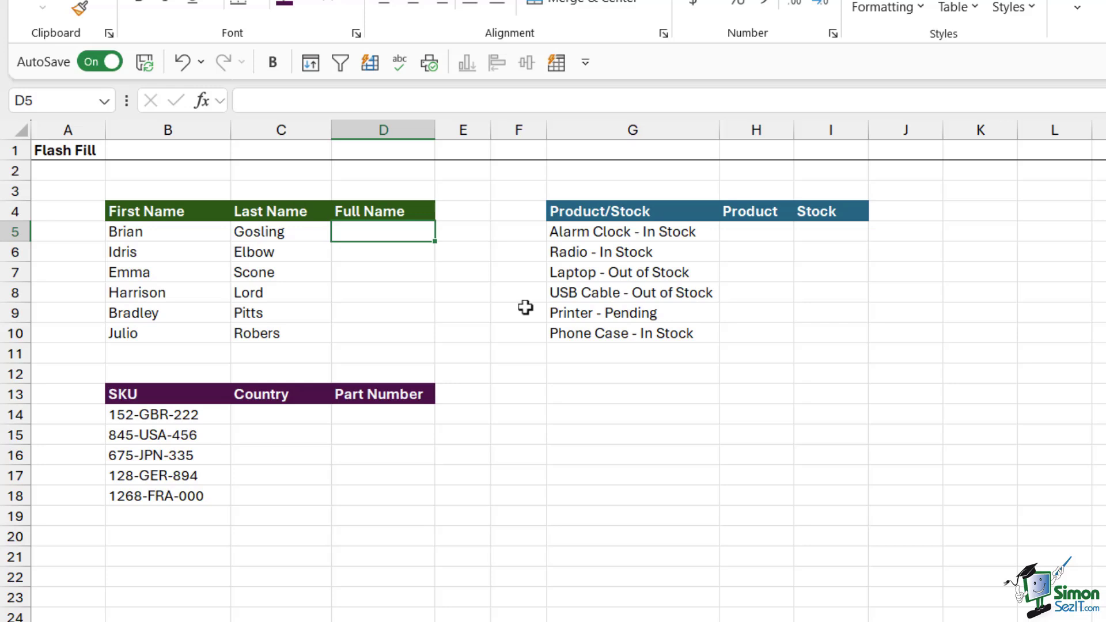
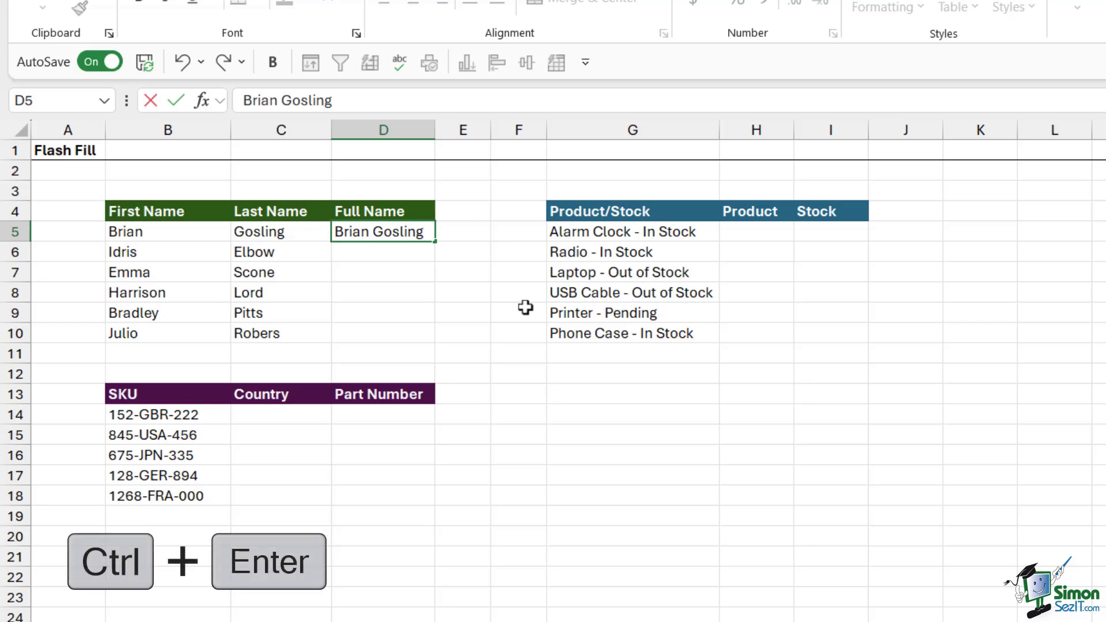
key("ctrl+Return")
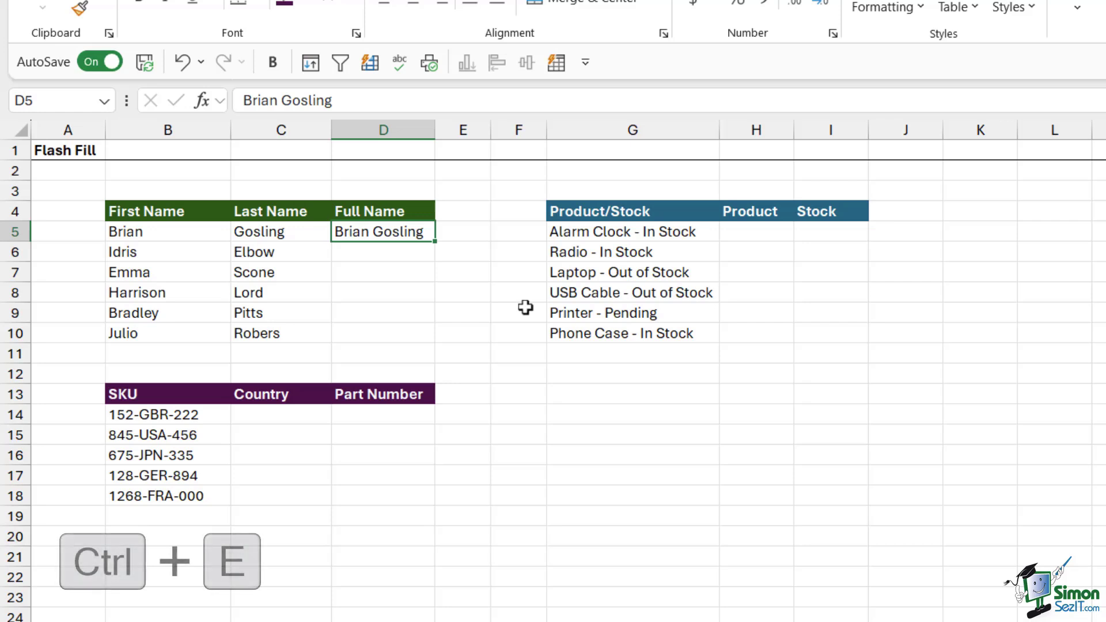
key("ctrl+e")
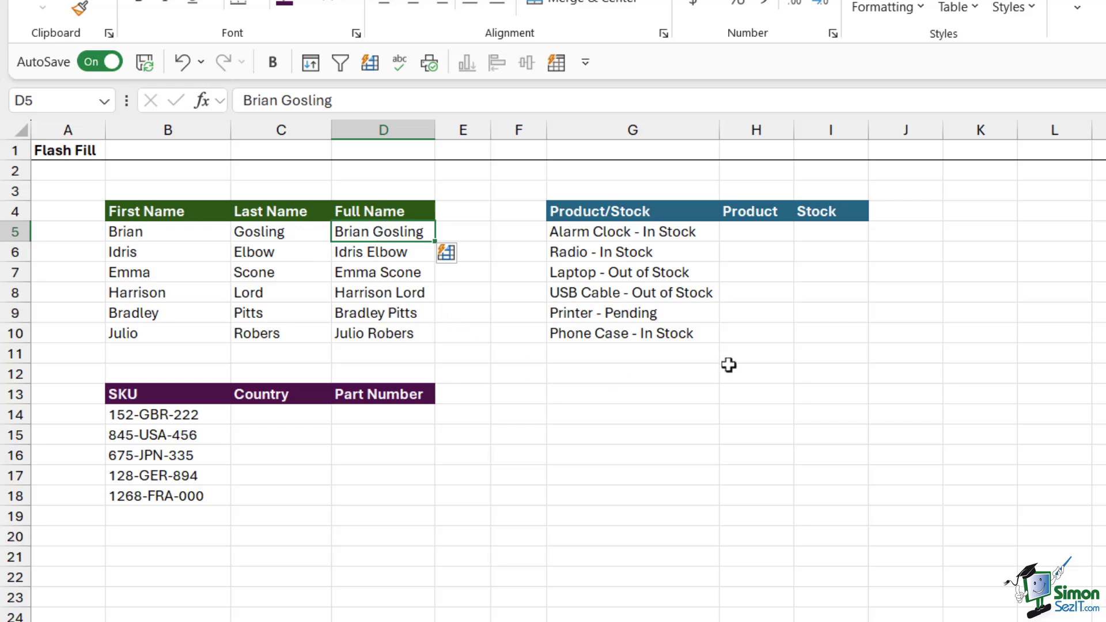
left_click(755, 233)
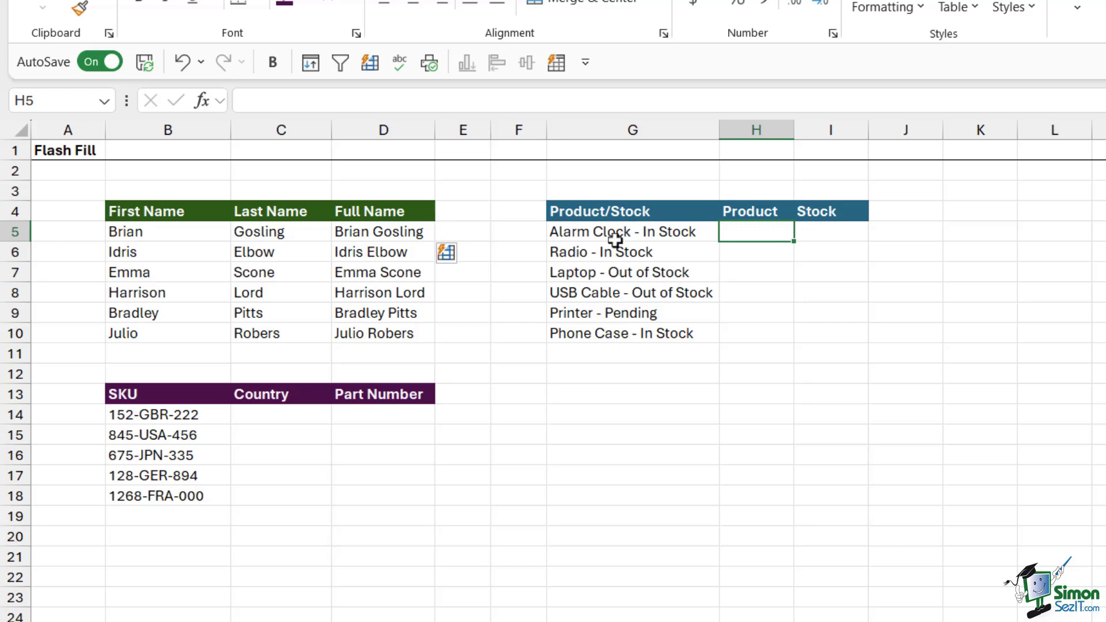
Widen the Product and Stock columns to fit their entries
left_click(657, 233)
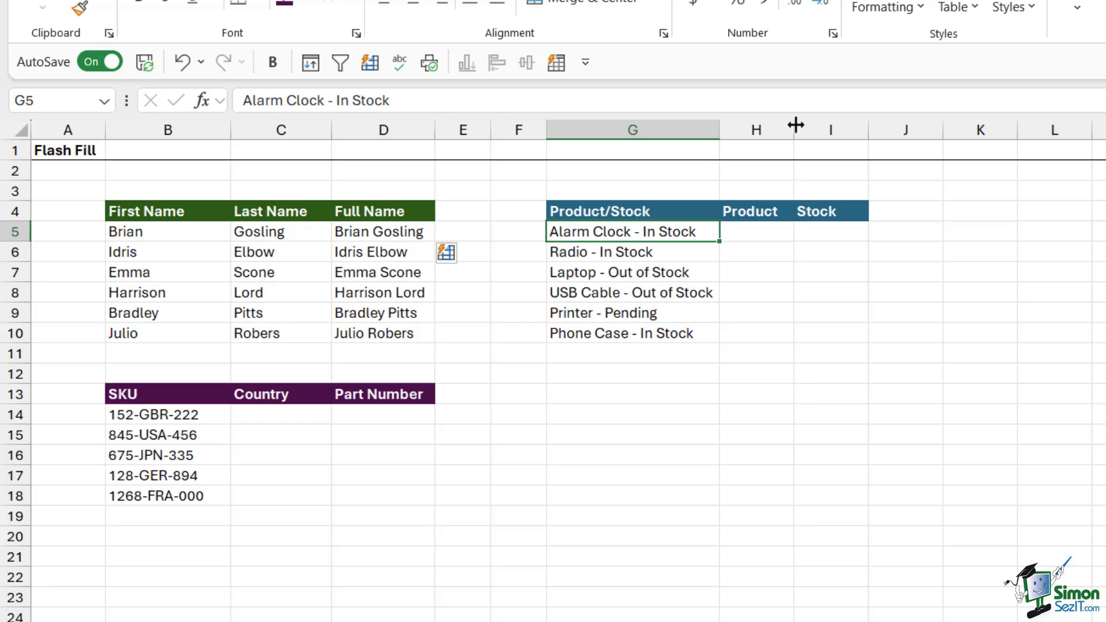
left_click_drag(793, 130, 818, 129)
left_click(766, 231)
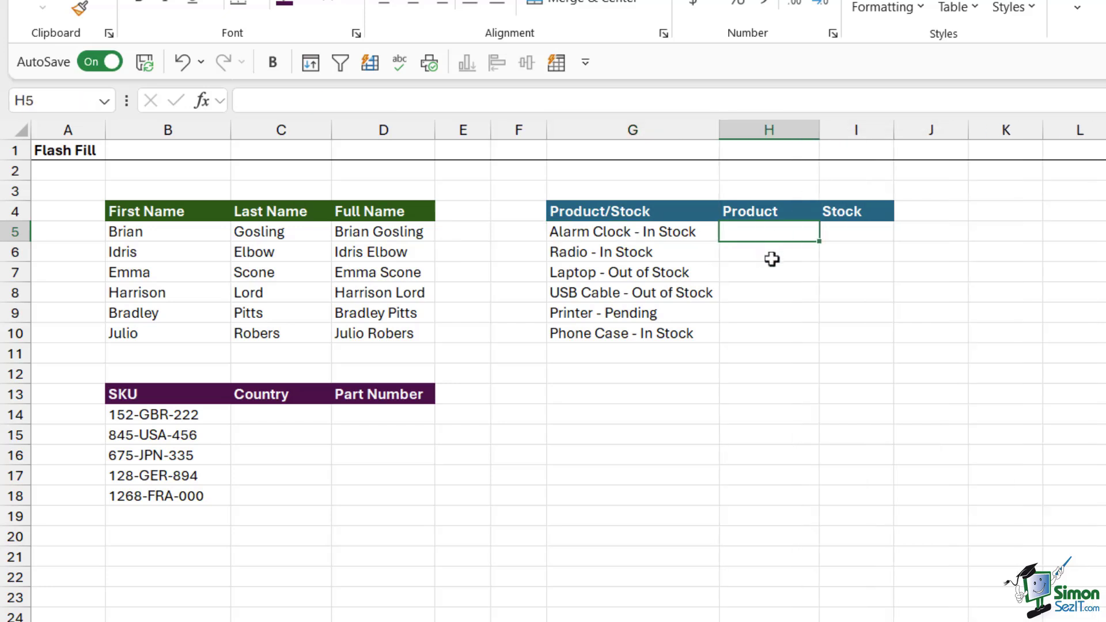
left_click_drag(765, 232, 761, 337)
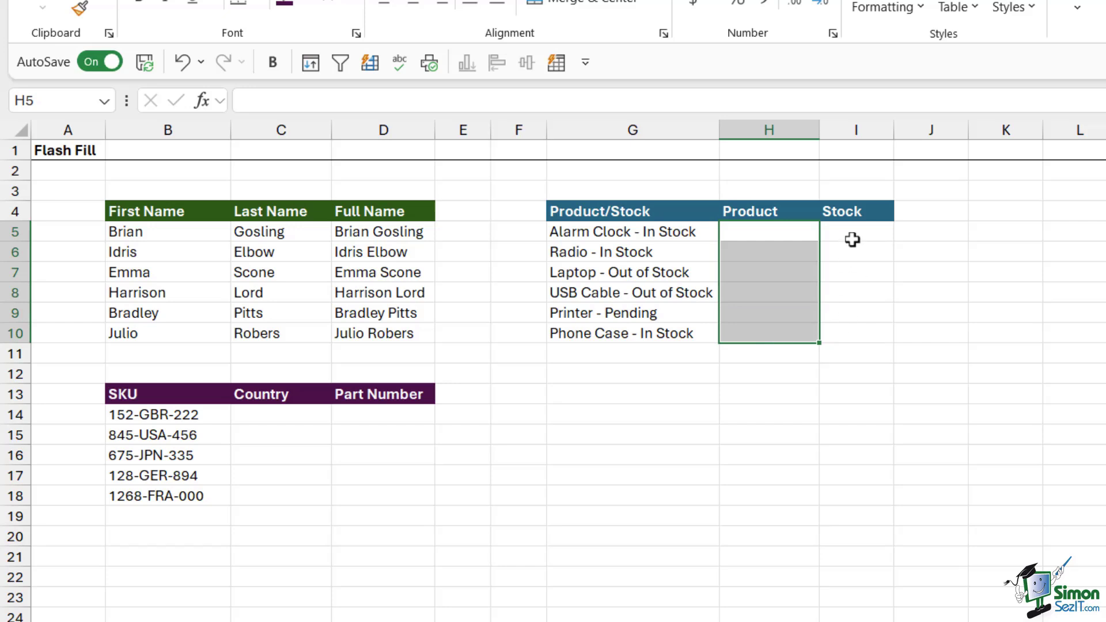
left_click_drag(851, 233, 852, 328)
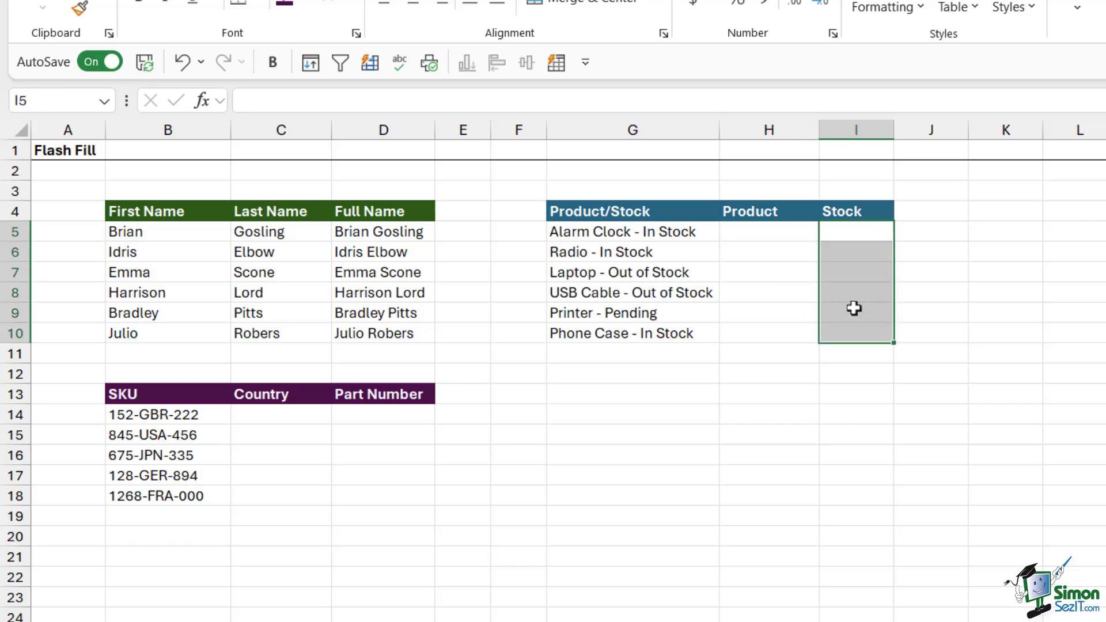
left_click_drag(895, 130, 928, 130)
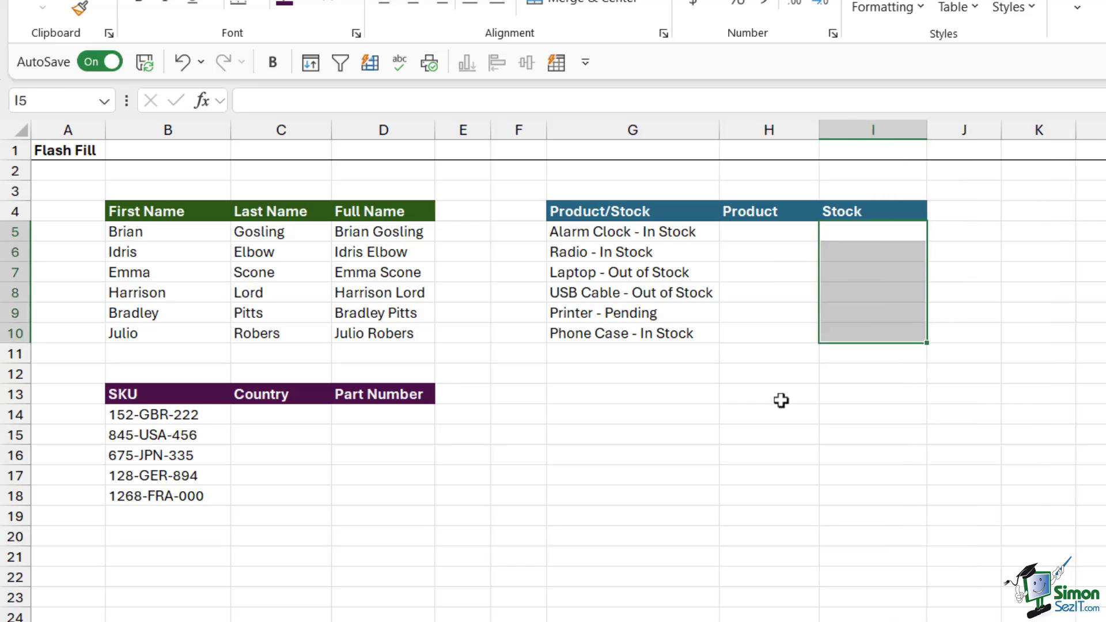
Type 'Alarm Clock' in H5 as the first product example
left_click(652, 232)
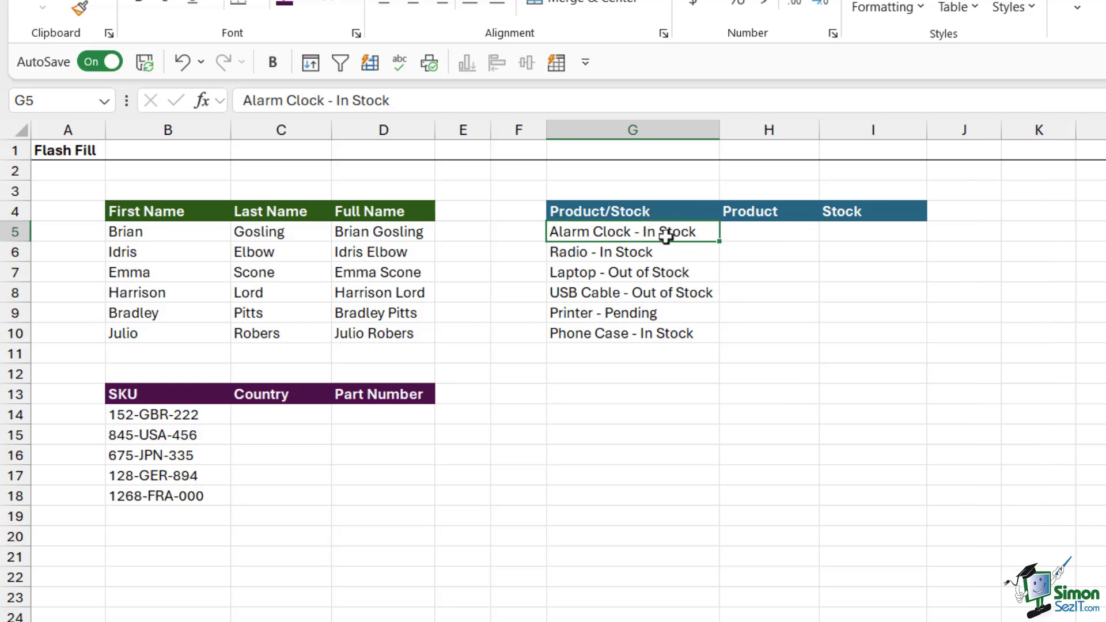
left_click(777, 232)
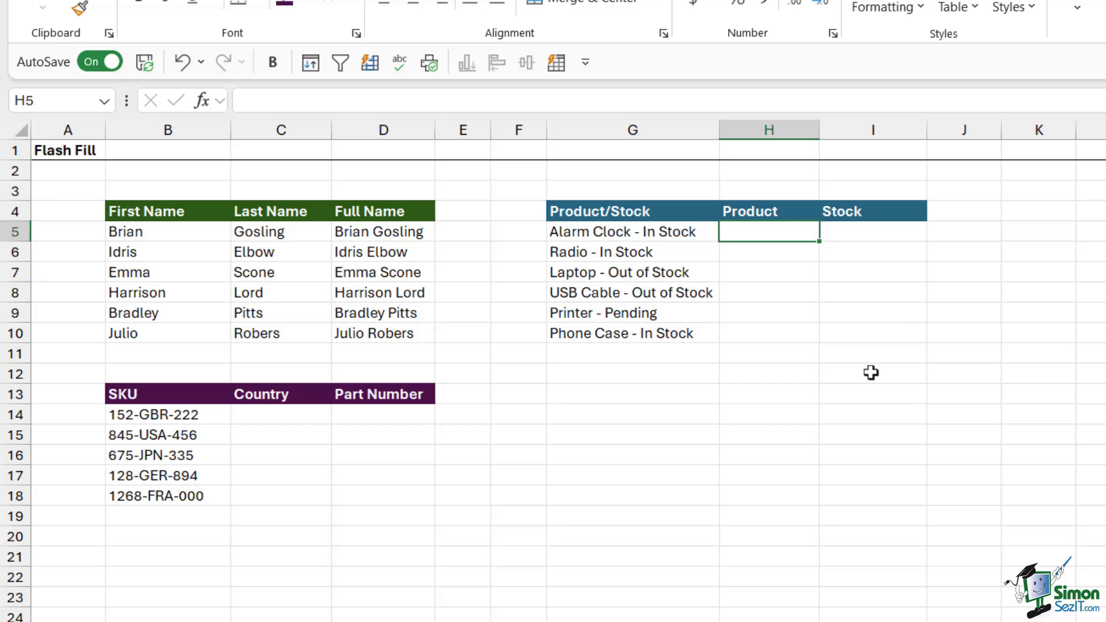
type("Alarm")
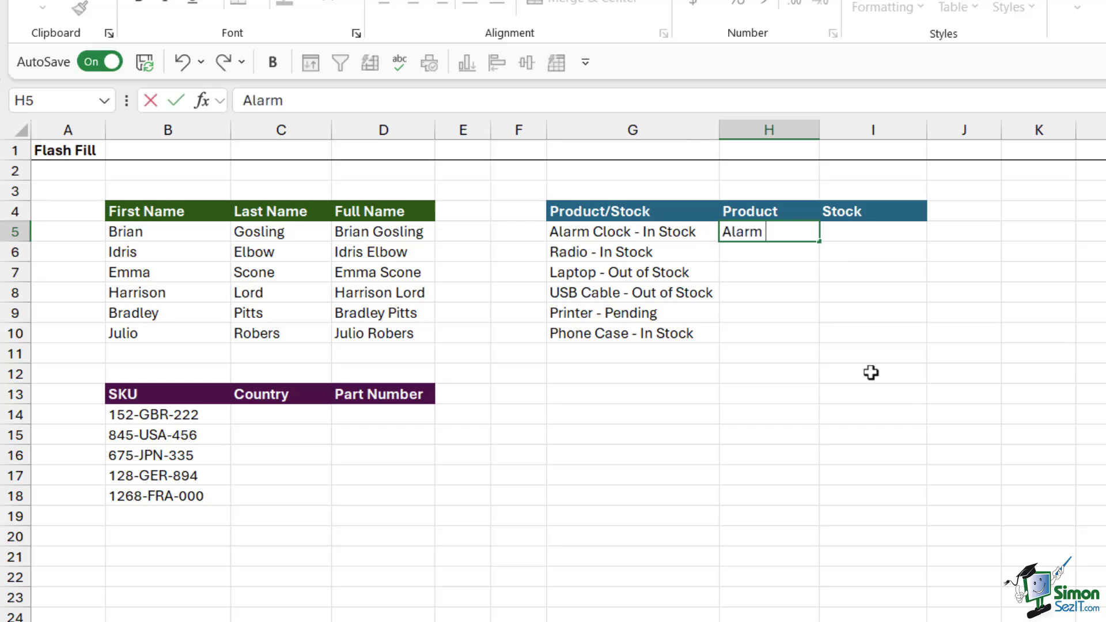
type(" Clock")
Enter 'In Stock' in I5 as the first stock status example
key("Tab")
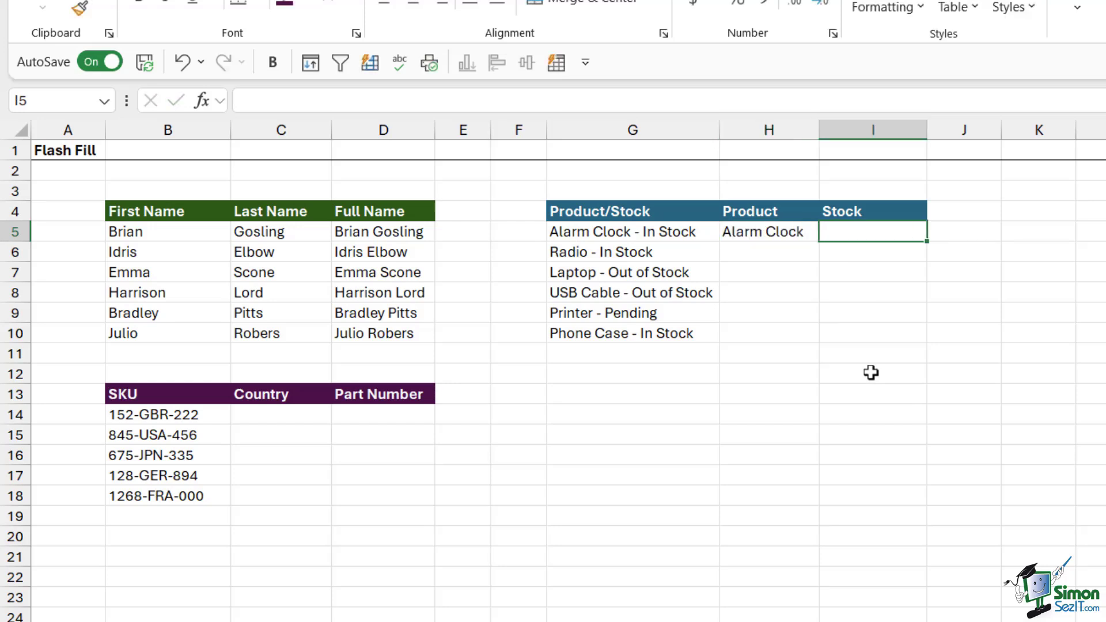
type("In Stock")
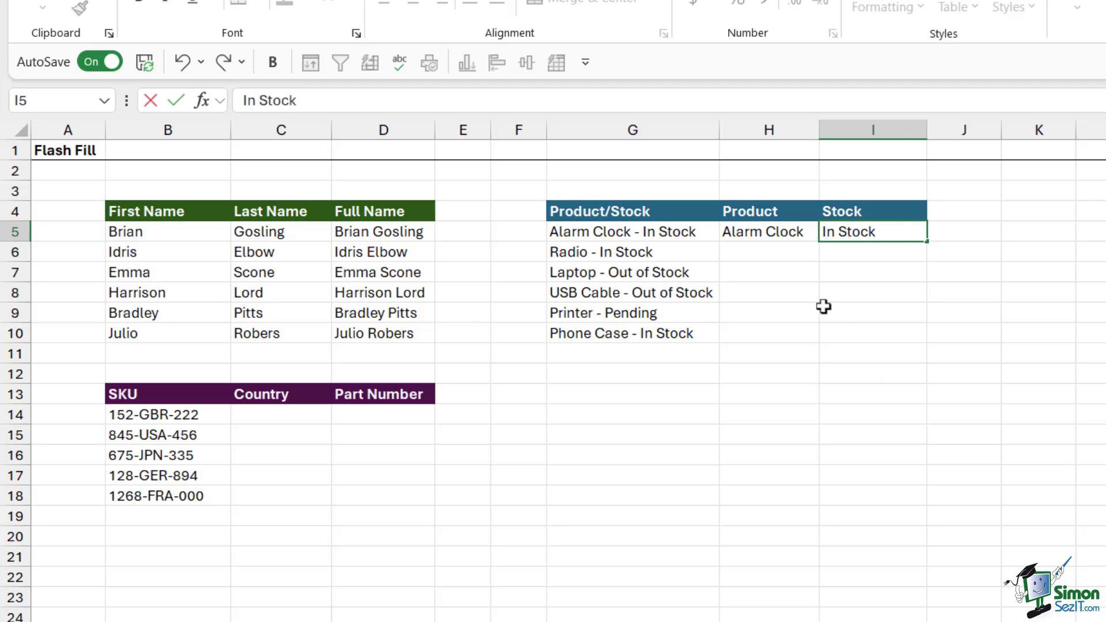
left_click(777, 231)
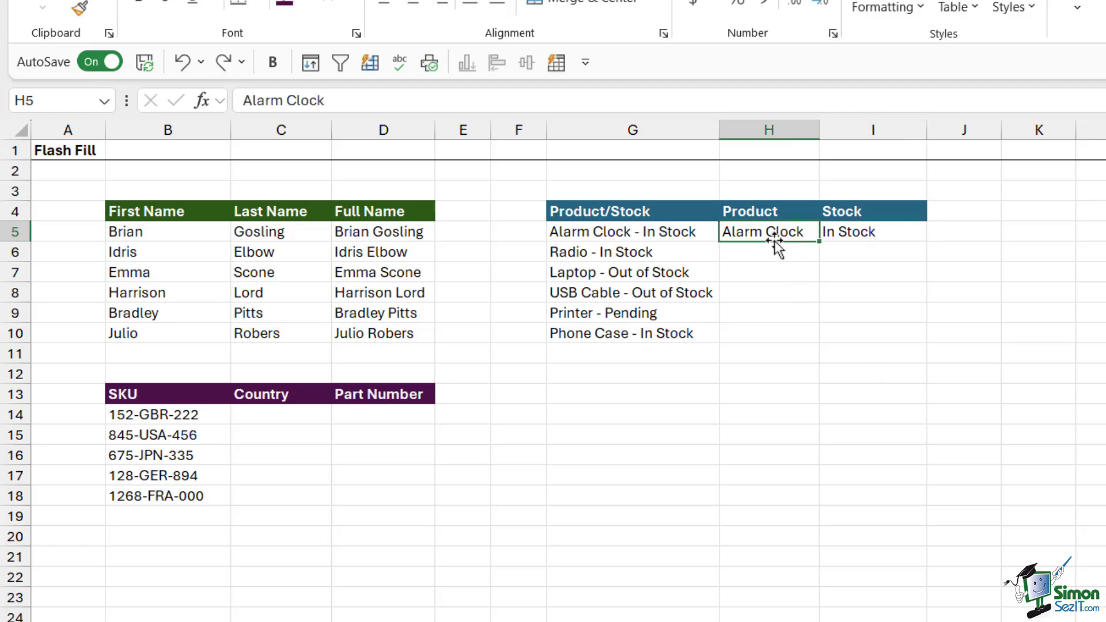
left_click(871, 239)
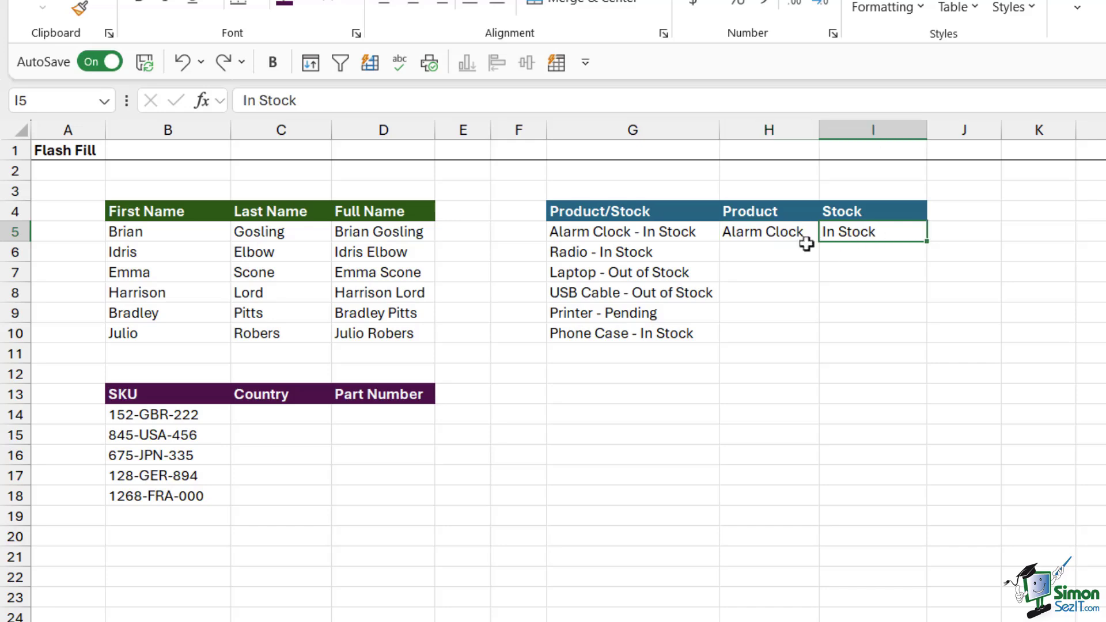
left_click(760, 235)
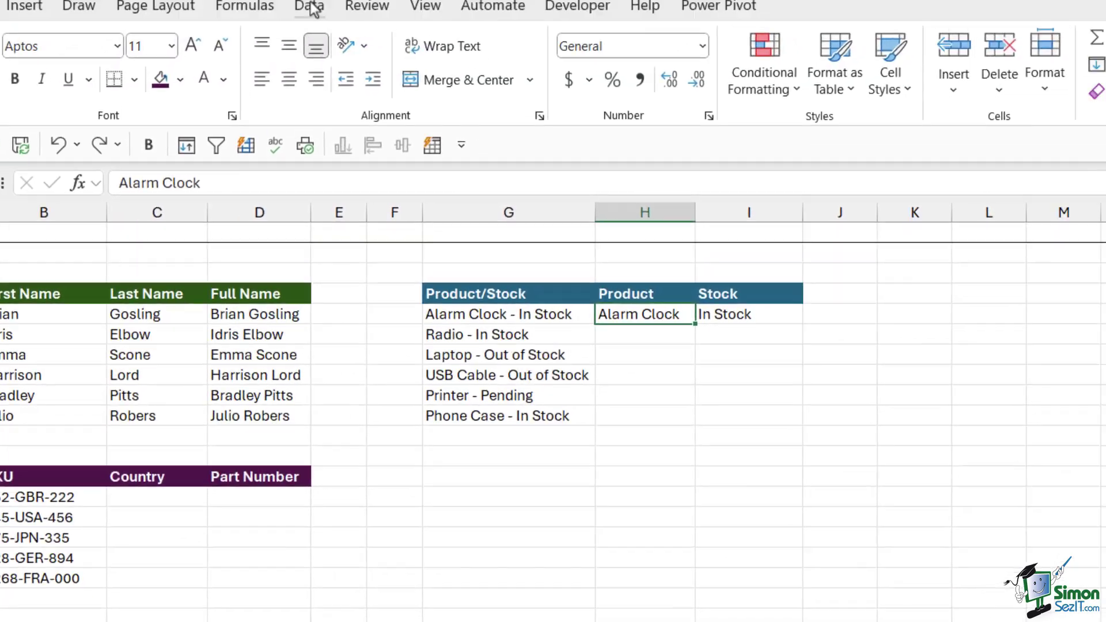
Flash Fill the Product and Stock columns from the Data tab
left_click(311, 7)
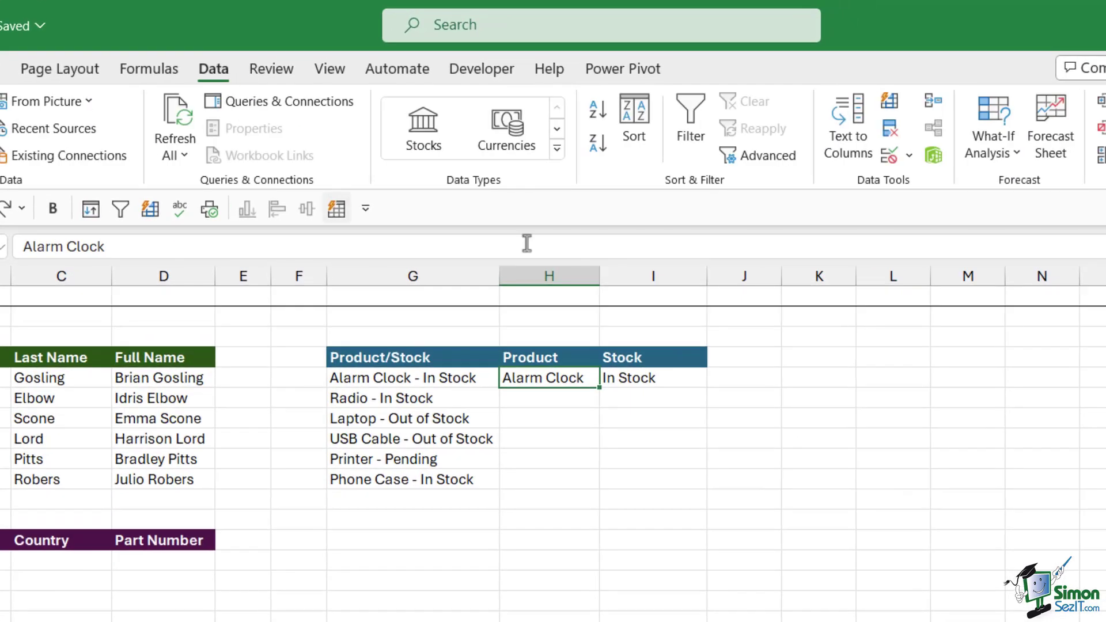
left_click(890, 103)
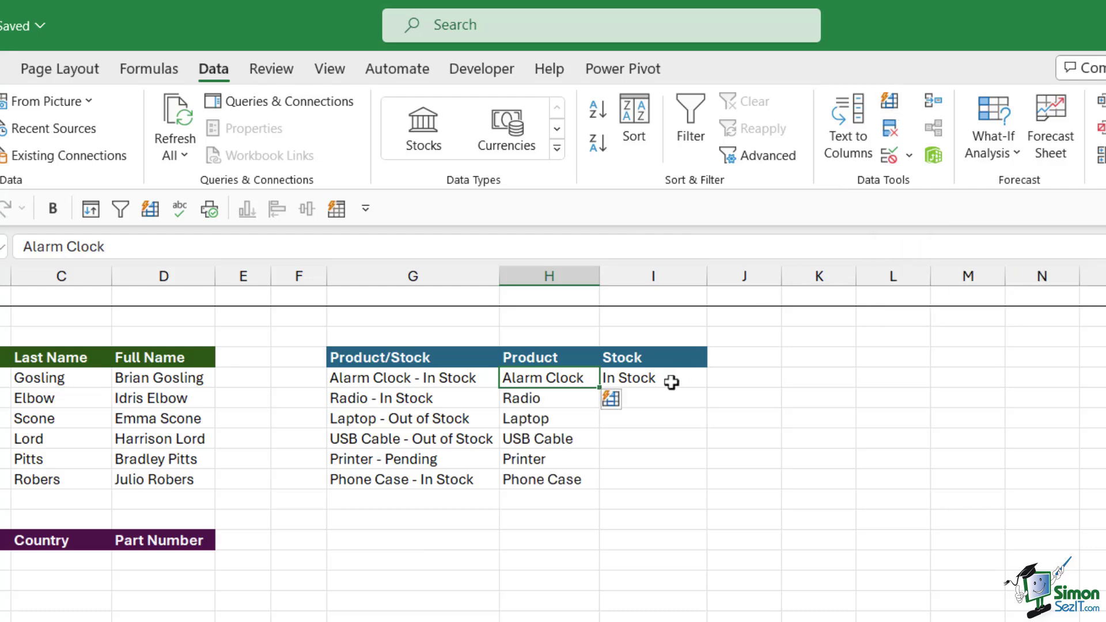
left_click(667, 380)
left_click(890, 105)
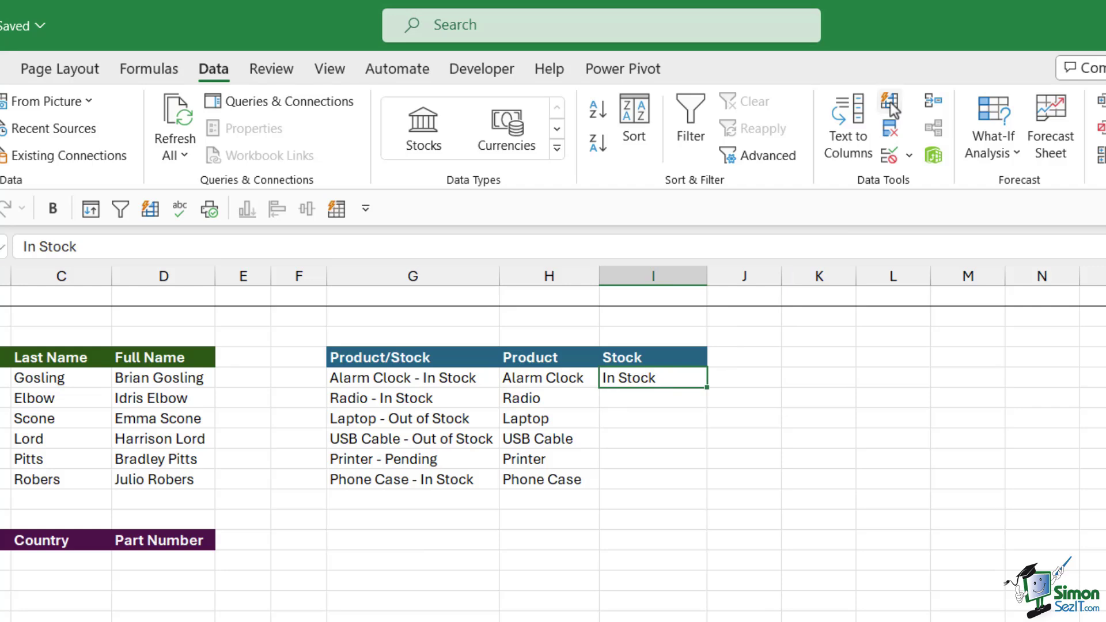
left_click(645, 438)
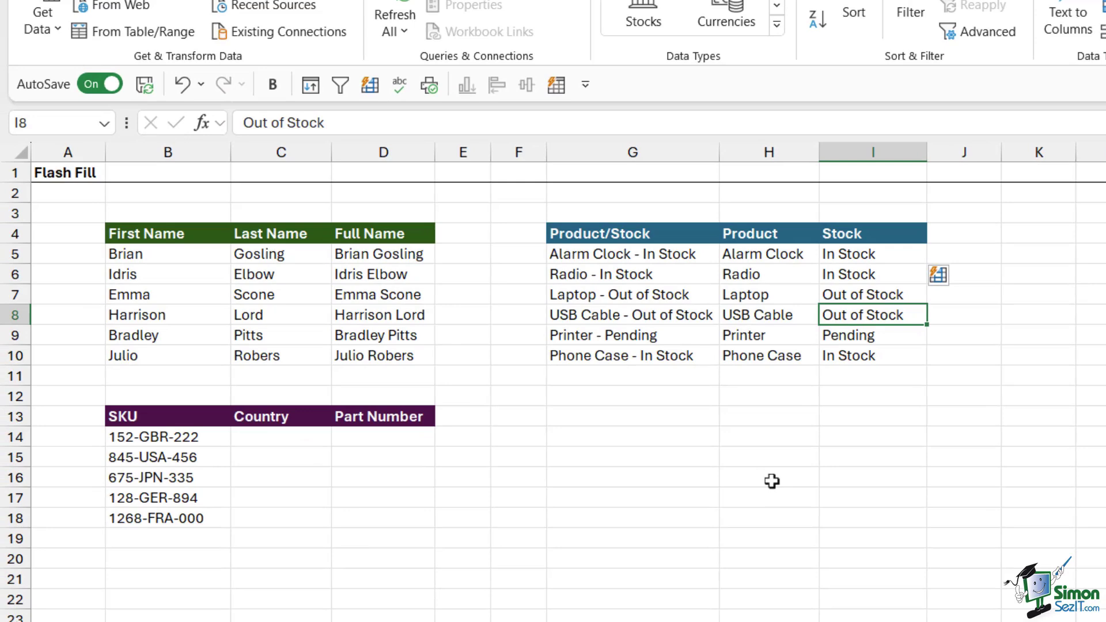
left_click(585, 534)
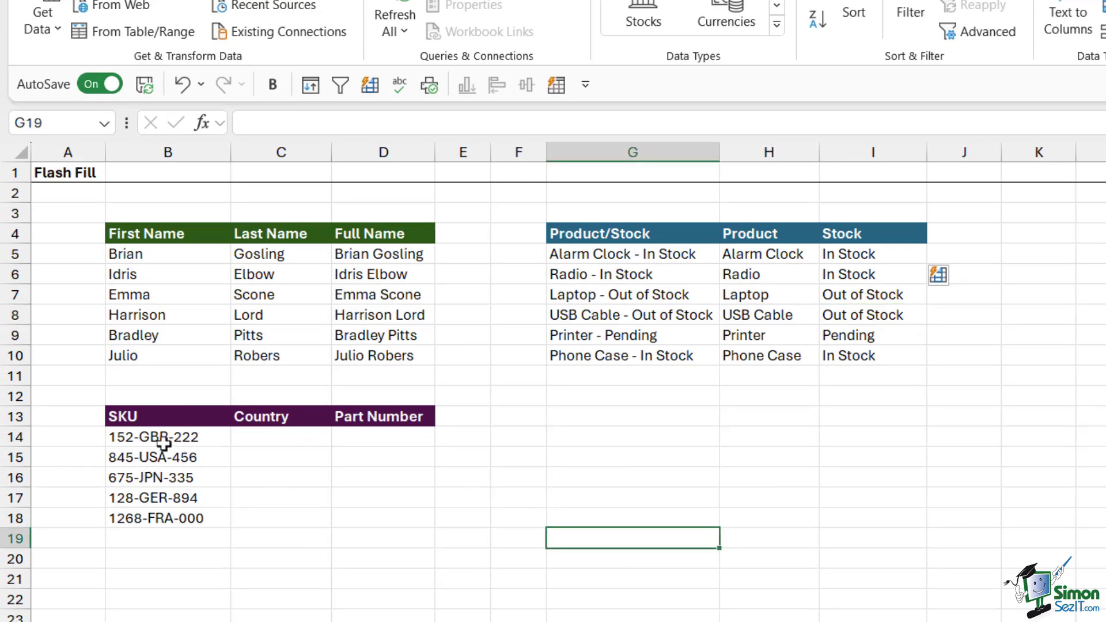
Review the five SKU codes alongside the empty Country and Part Number cells
left_click_drag(153, 438, 151, 518)
left_click(124, 437)
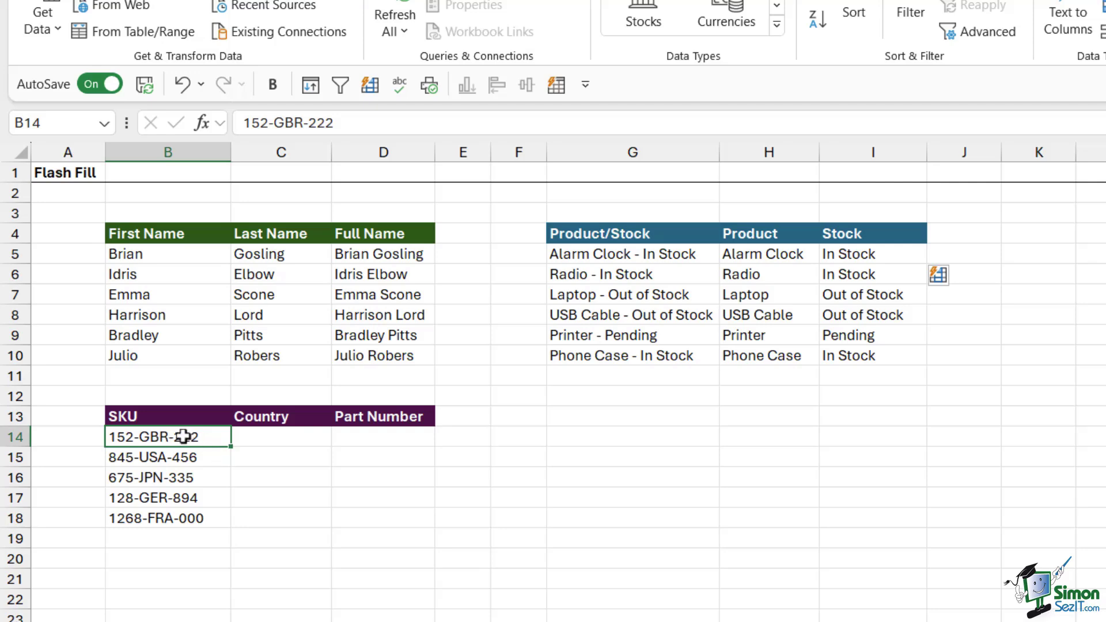
left_click(267, 439)
left_click(390, 442)
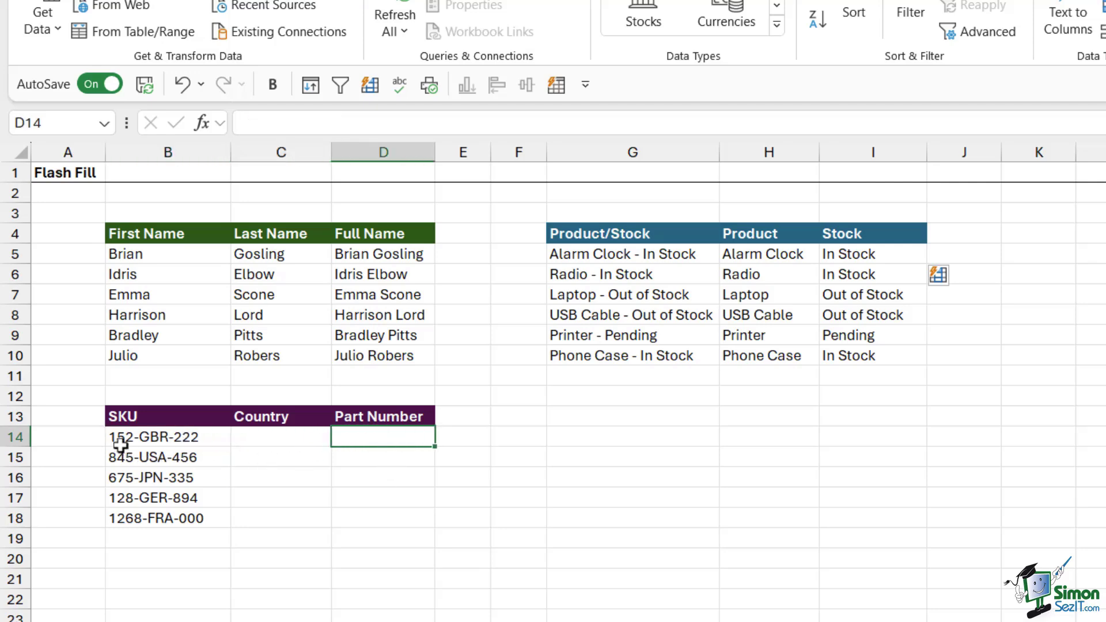
left_click(122, 444)
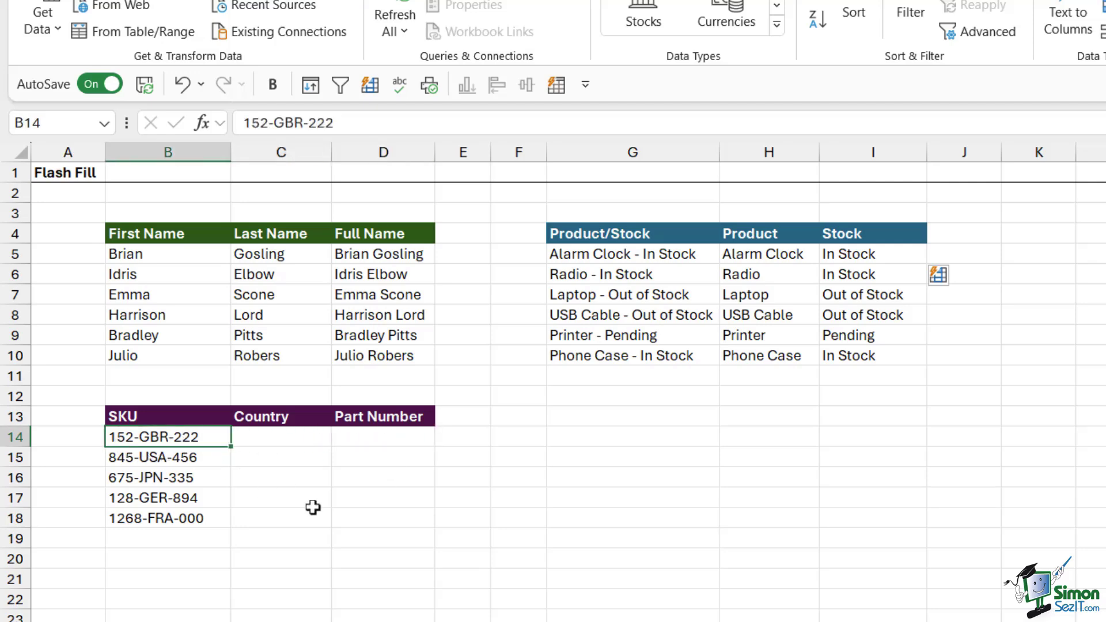
Enter GBR and USA as country examples and accept the suggested codes JPN, GER, FRA
left_click(272, 438)
type("GBR")
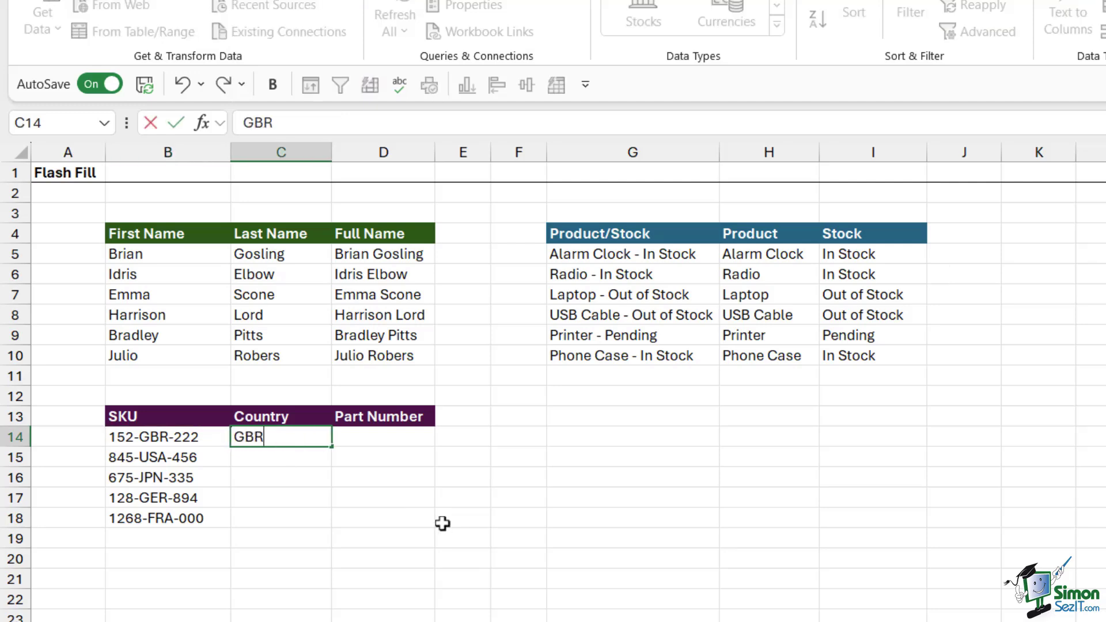
key("ctrl+Return")
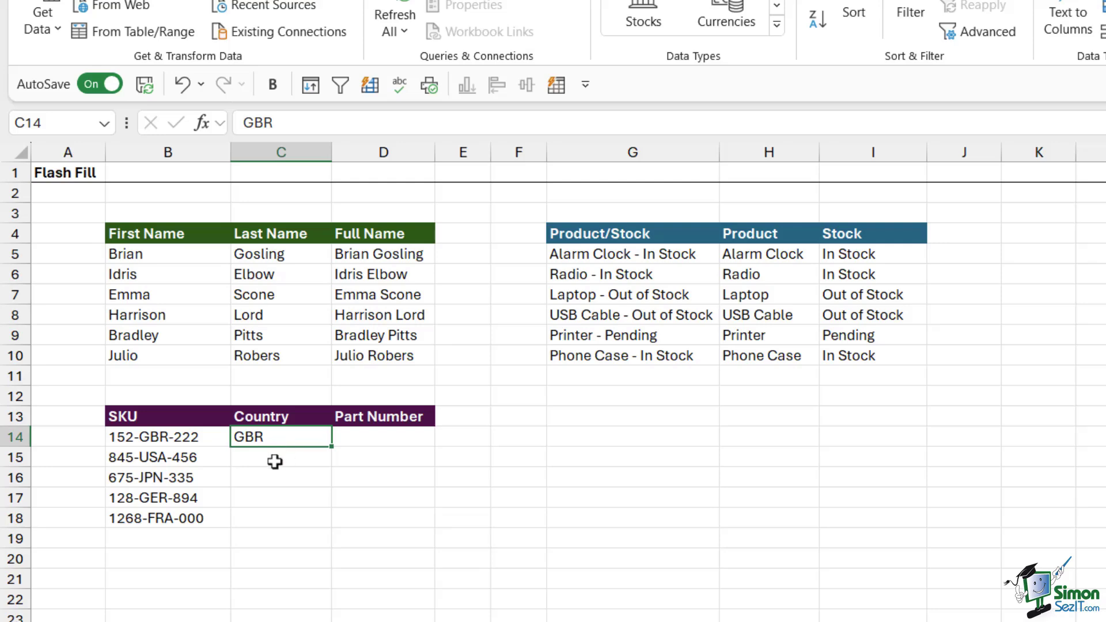
left_click(274, 461)
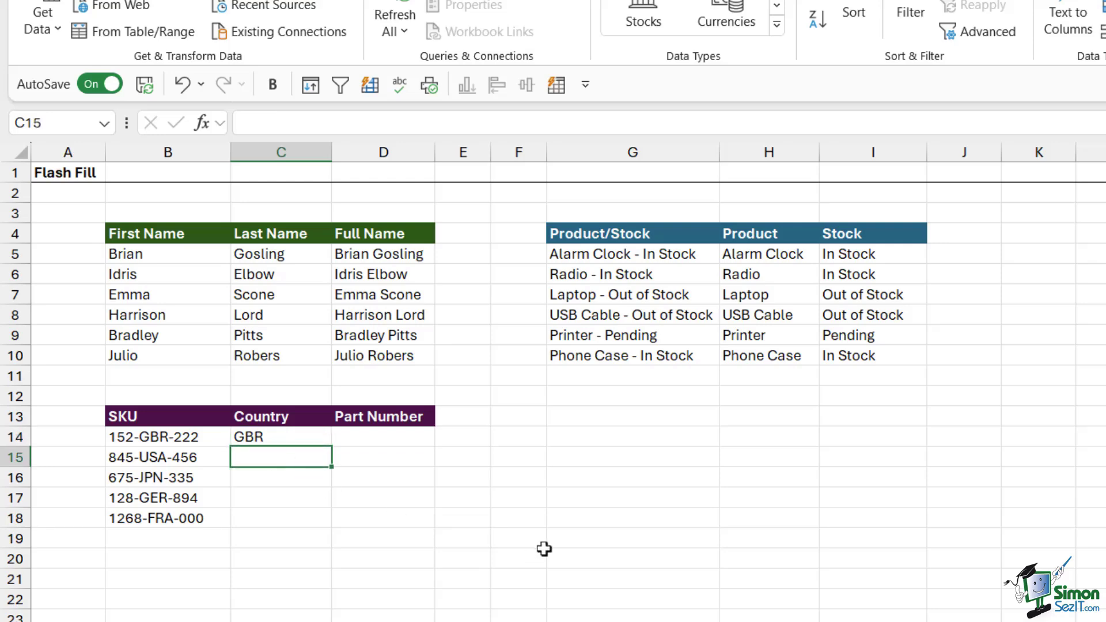
type("USA")
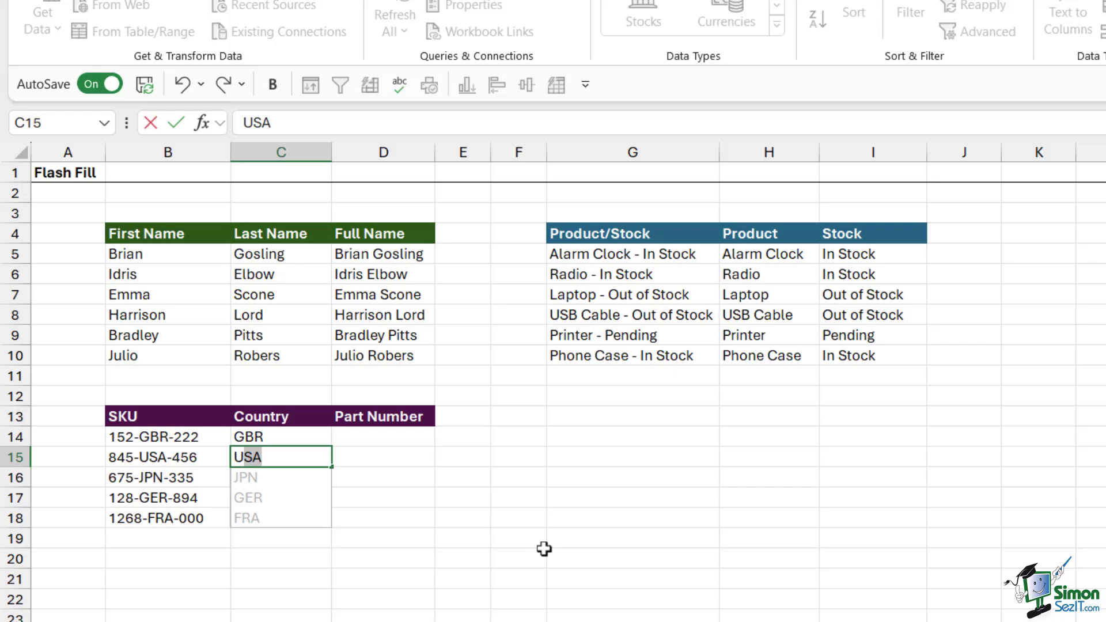
key("Return")
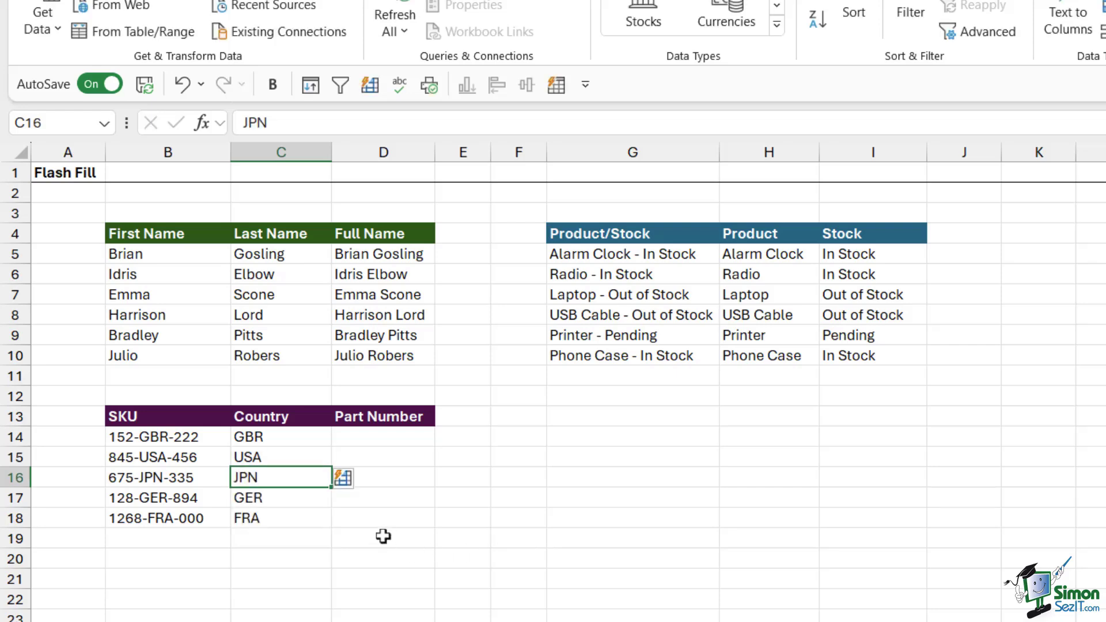
Enter 222 in D14 and Flash Fill part numbers 456, 335, 894 and 100
left_click(386, 438)
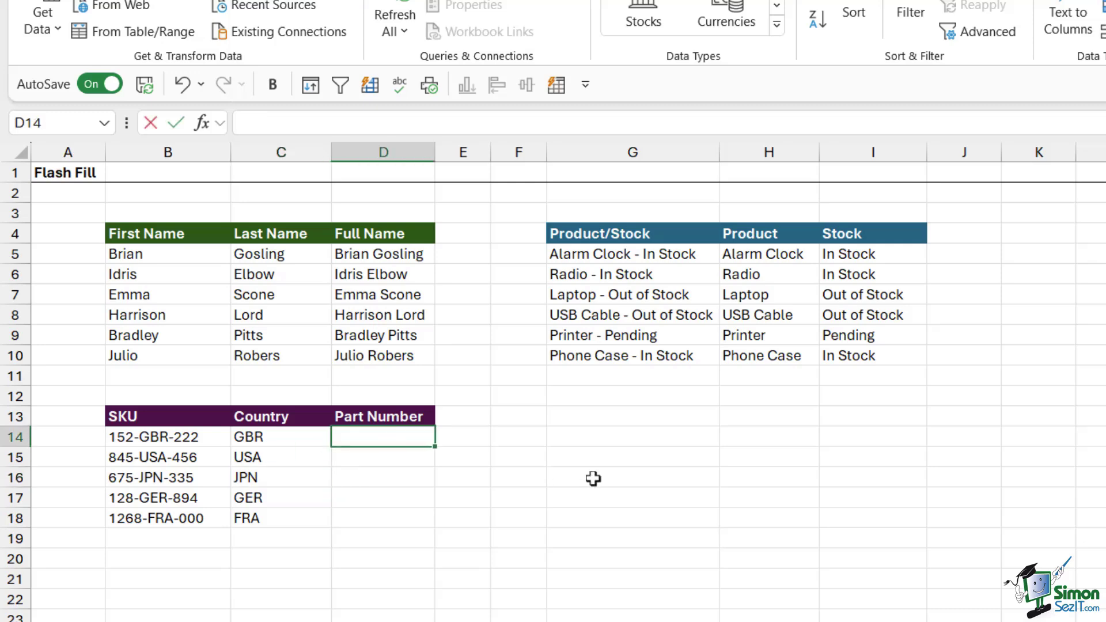
type("222")
key("ctrl+Return")
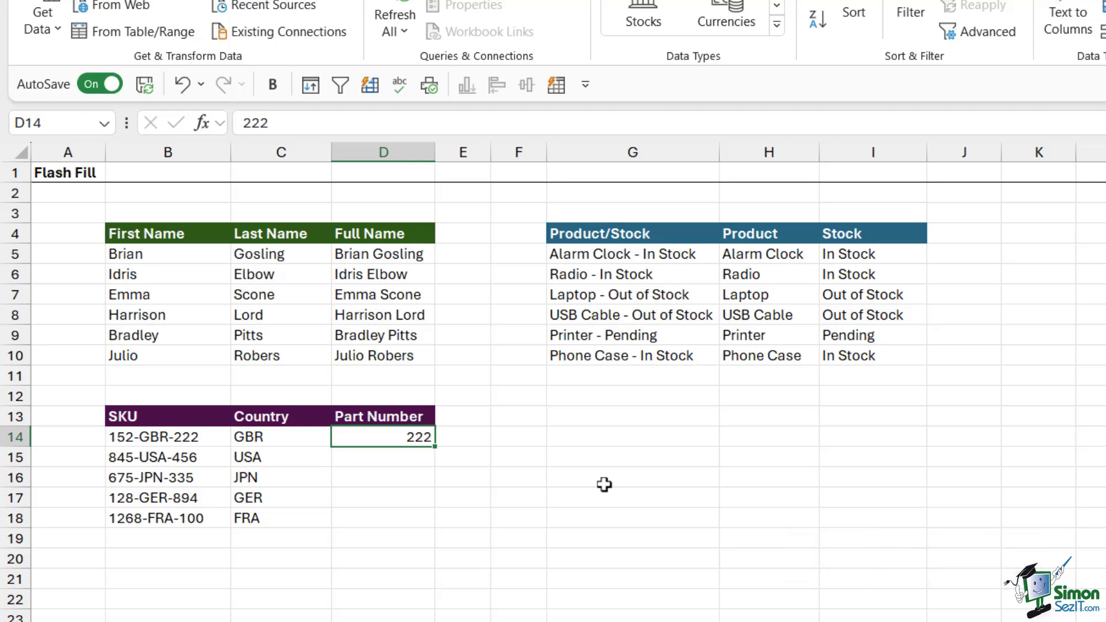
key("ctrl+e")
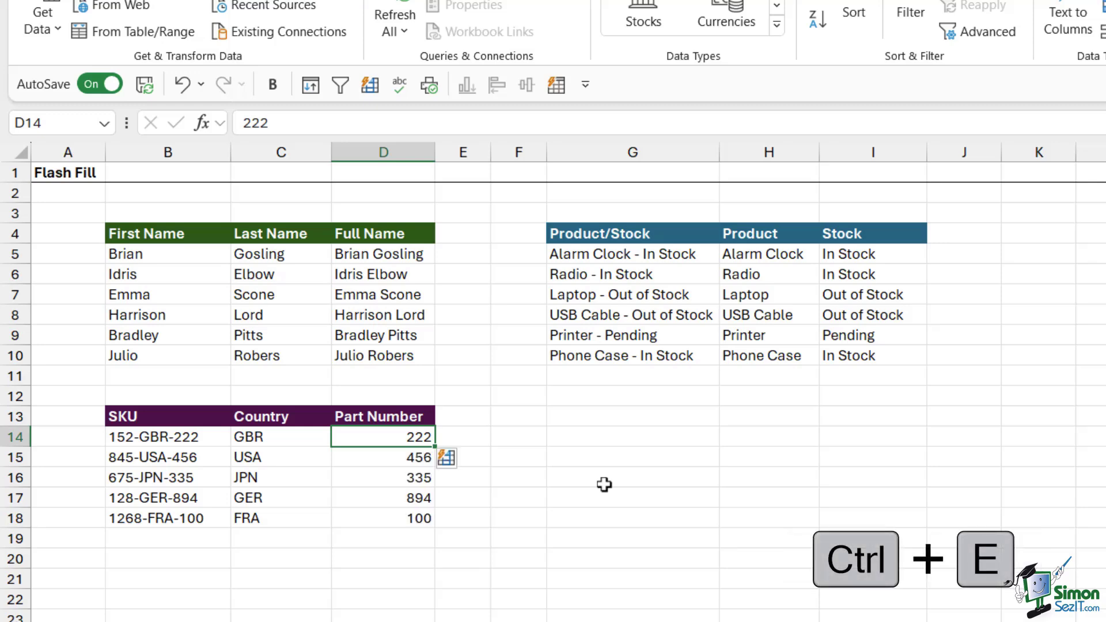
left_click(763, 485)
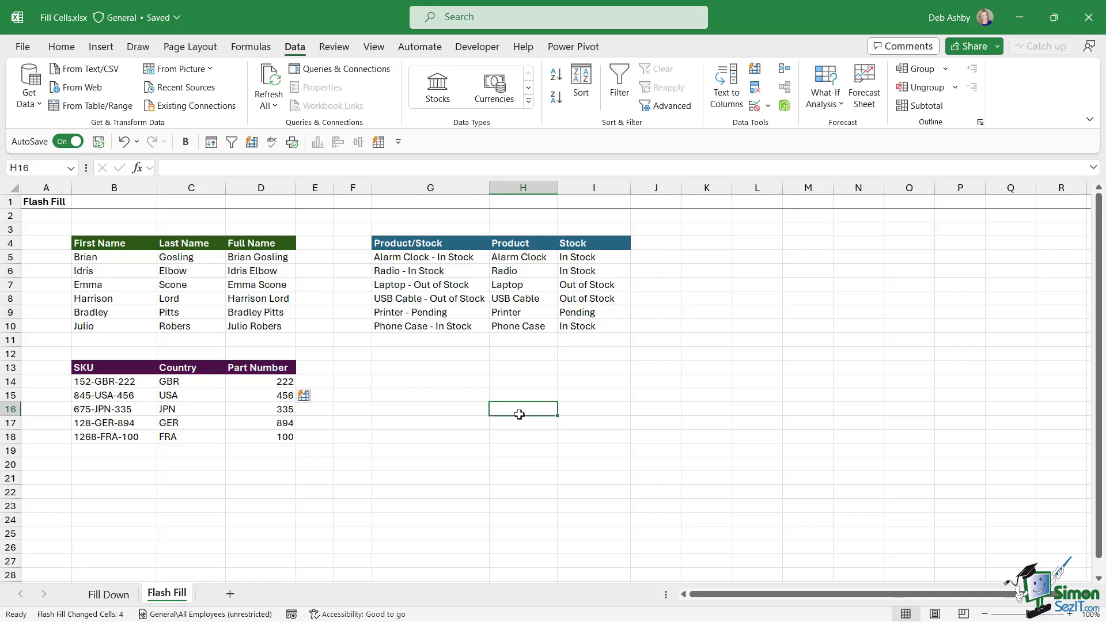
Clear the Product and Stock results and insert a blank column H before them
left_click_drag(506, 258, 582, 324)
key("Delete")
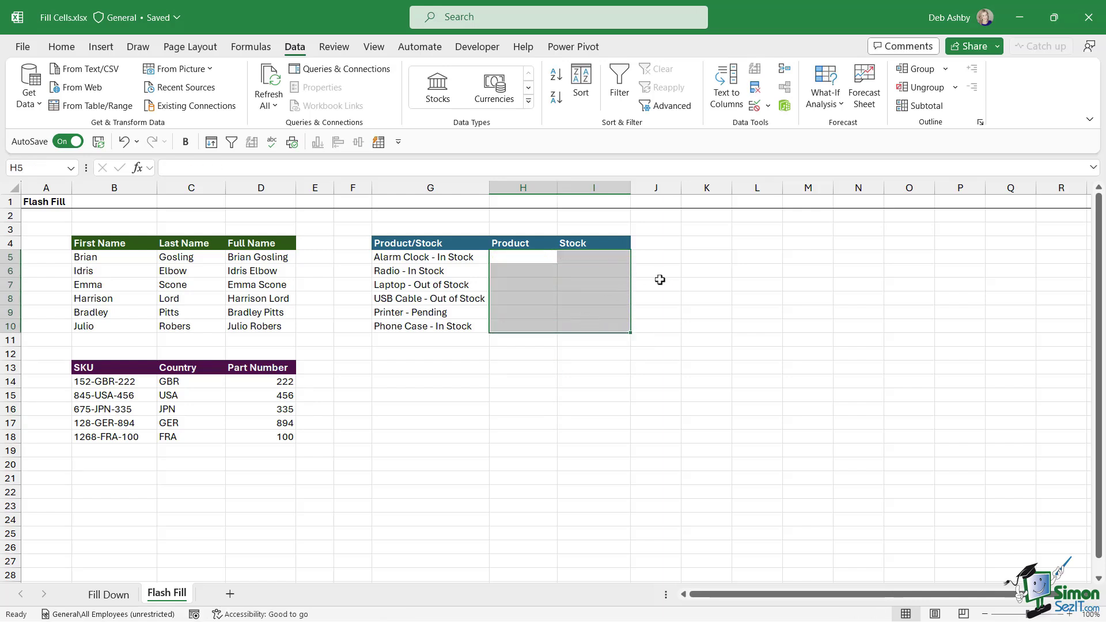
left_click(659, 279)
left_click(508, 189)
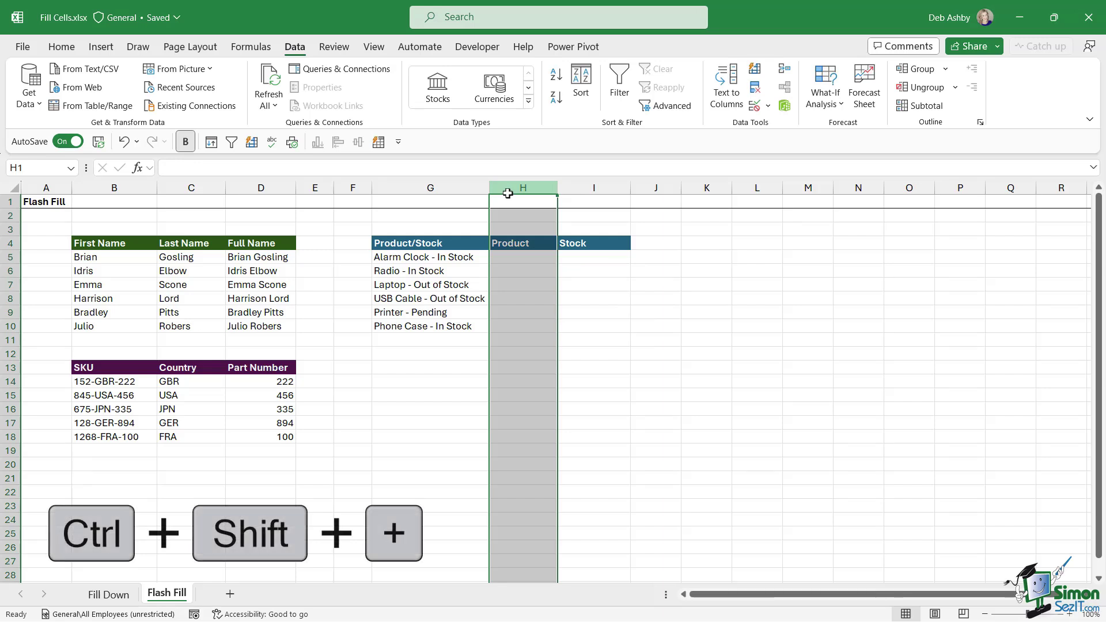
key("ctrl+shift+plus")
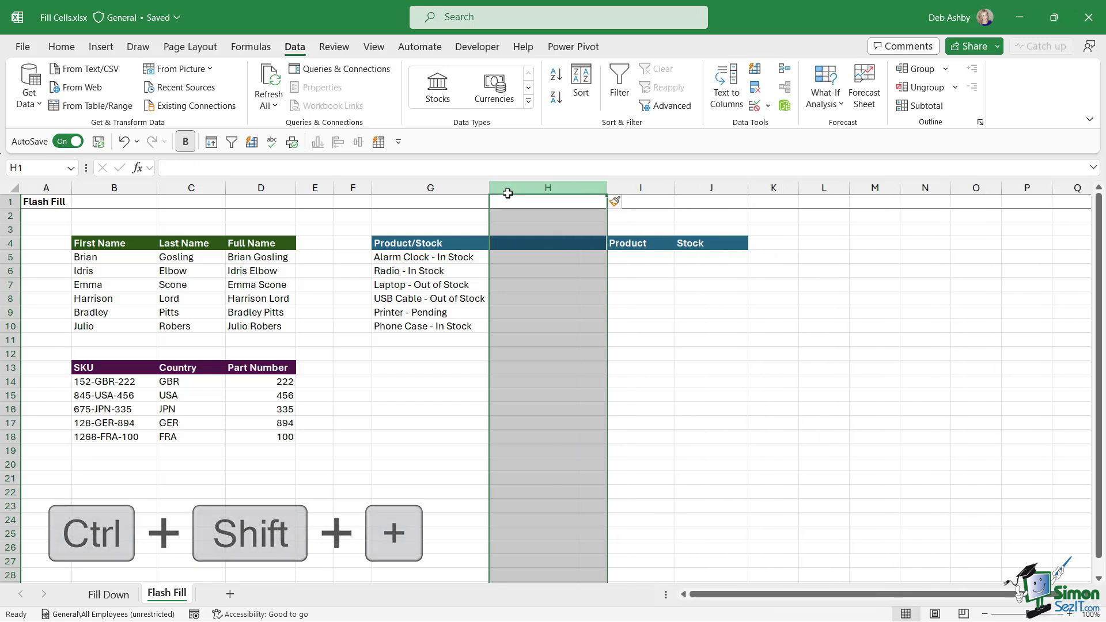
left_click(582, 381)
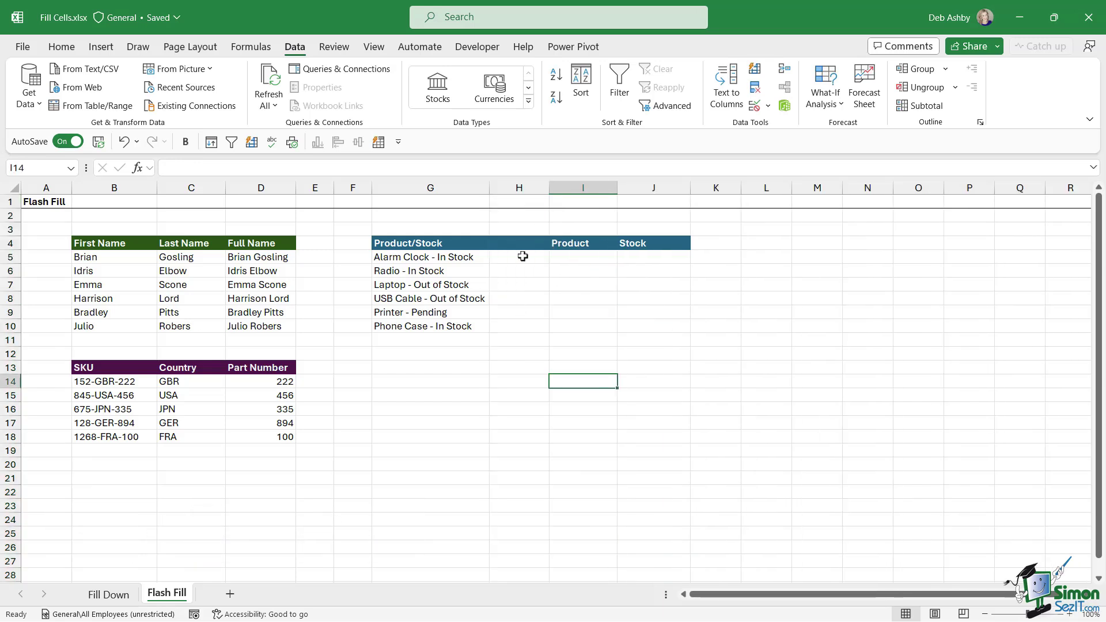
Enter 'Alarm Clock' in I5; Flash Fill finds no pattern, so dismiss the warning
left_click(579, 256)
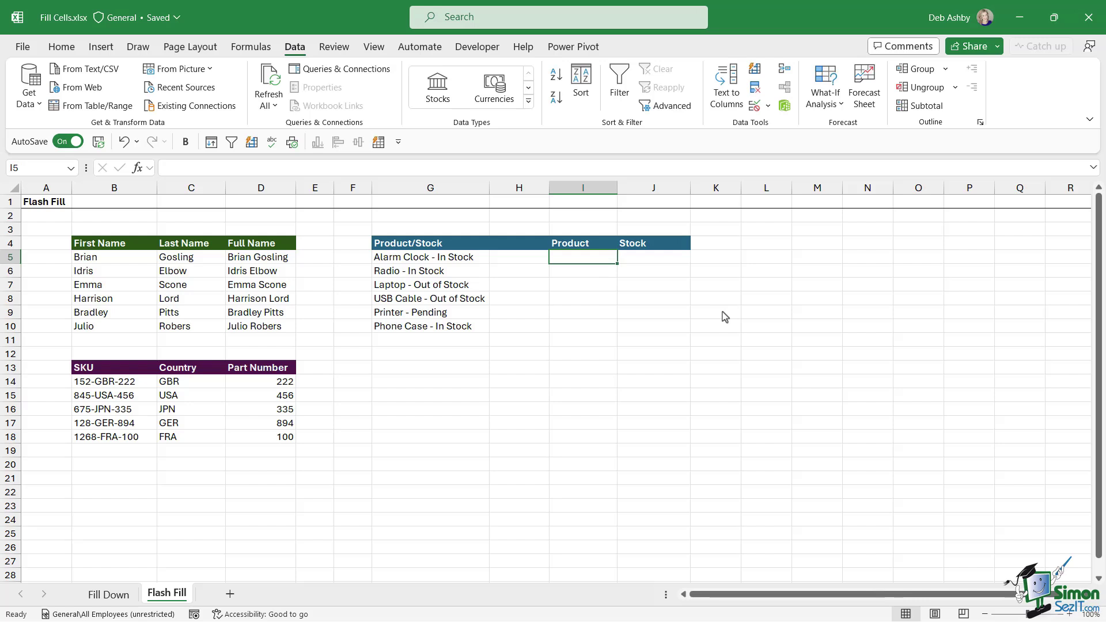
type("Ak")
type("la")
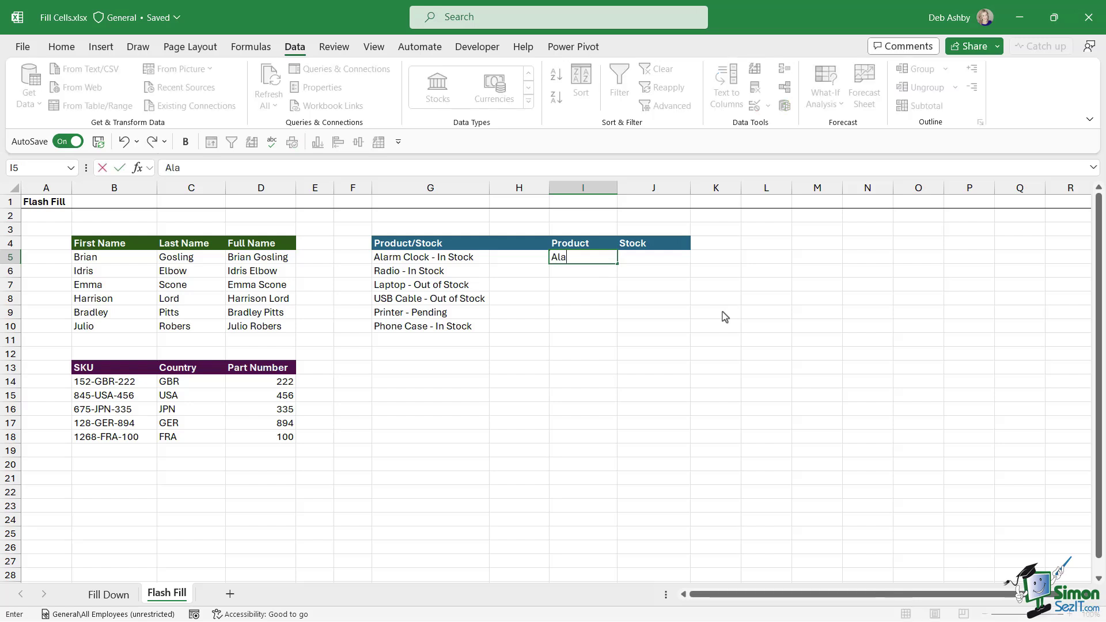
type("rm Clock")
key("ctrl+Return")
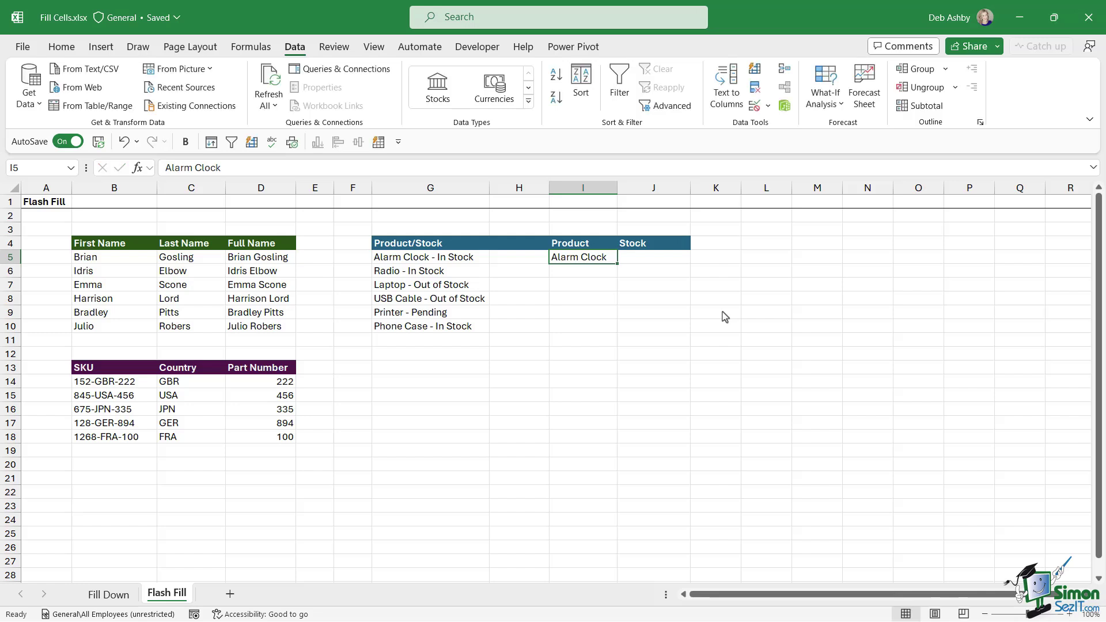
key("ctrl+e")
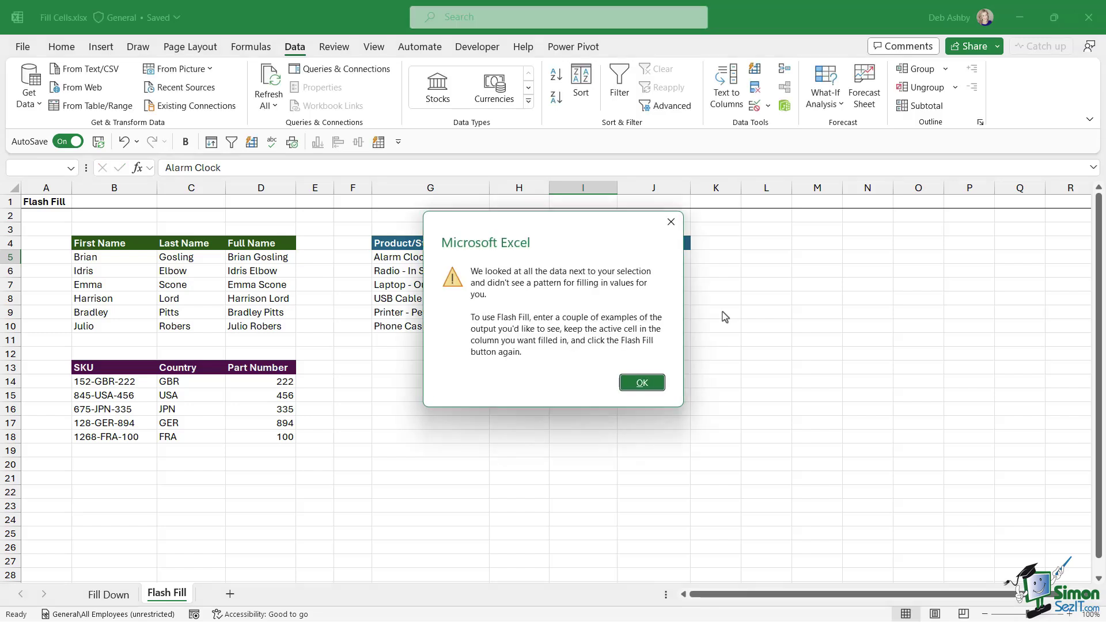
left_click(642, 382)
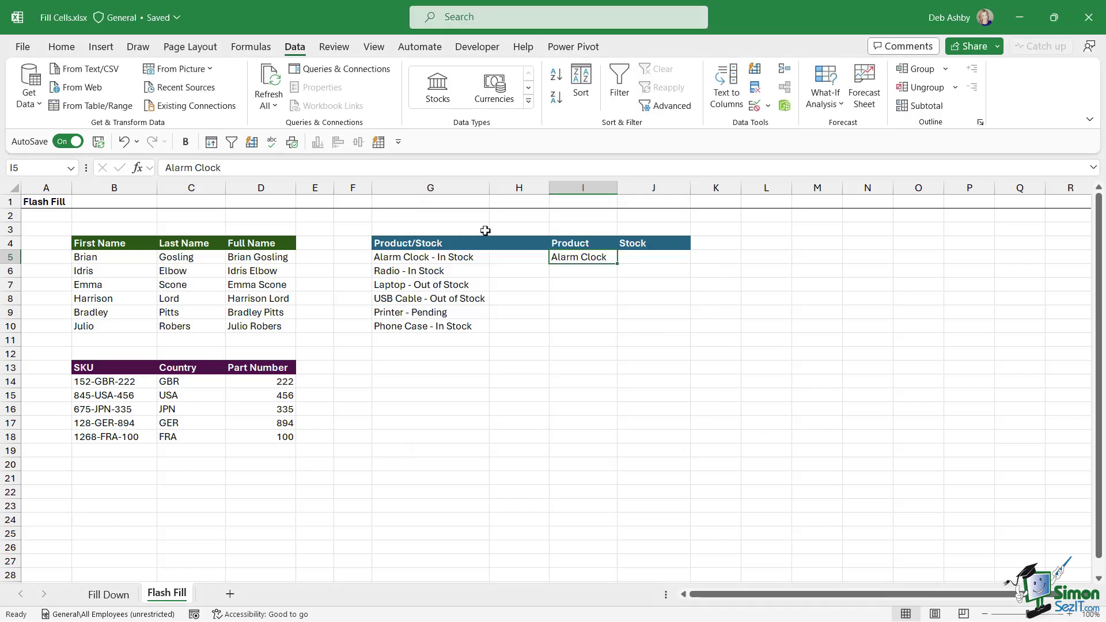
left_click(502, 190)
Delete blank column H and Flash Fill products Radio, Laptop, USB Cable, Printer, Phone Case
right_click(503, 190)
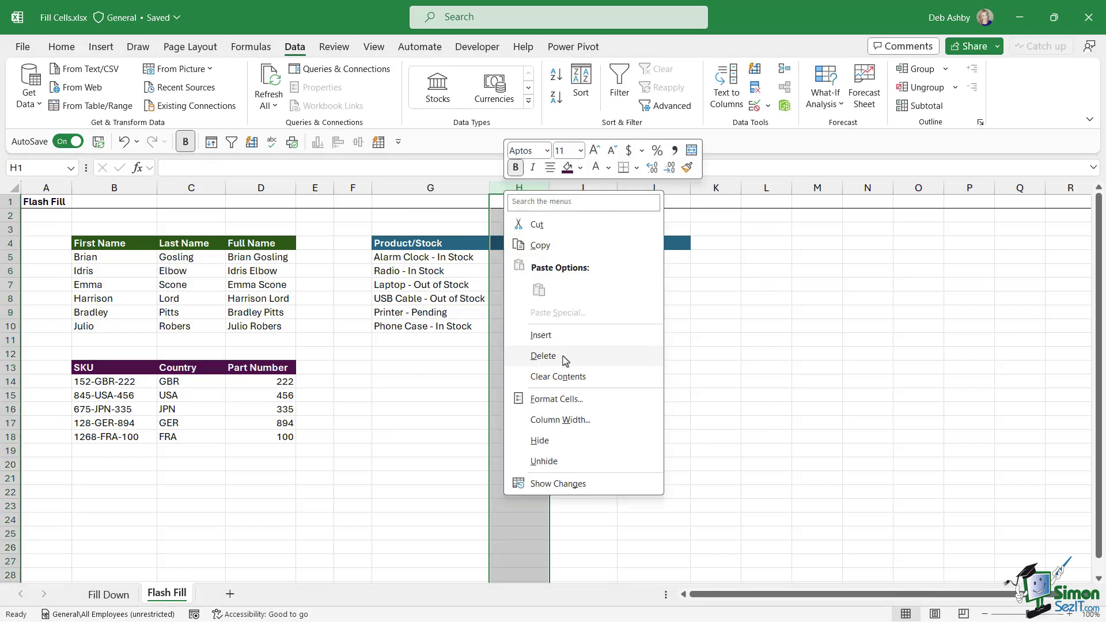
left_click(563, 356)
left_click(527, 257)
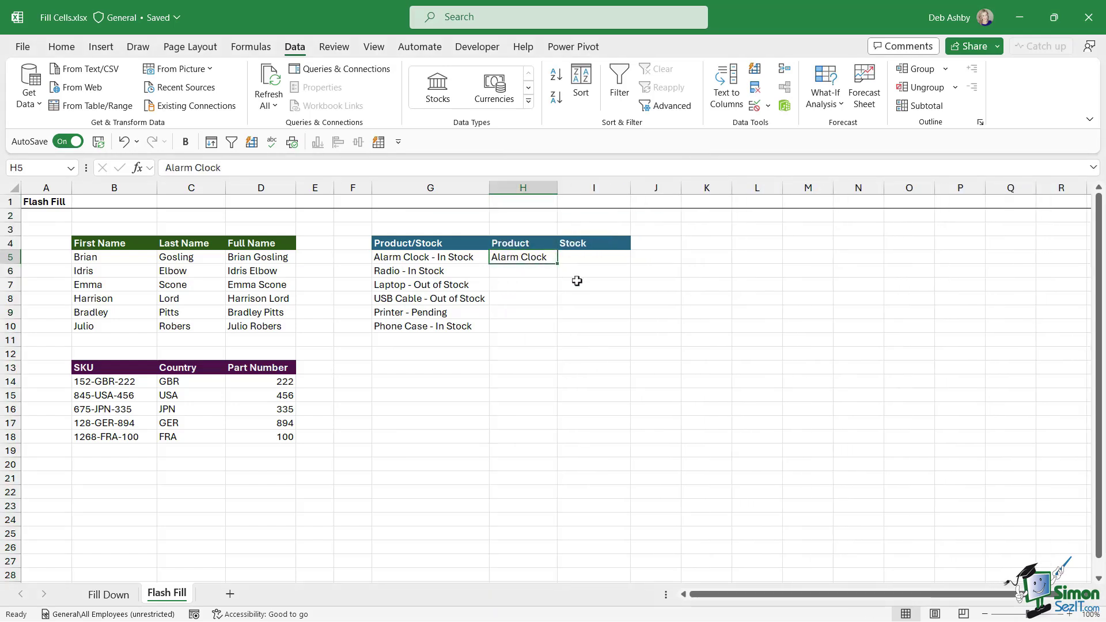
key("ctrl+e")
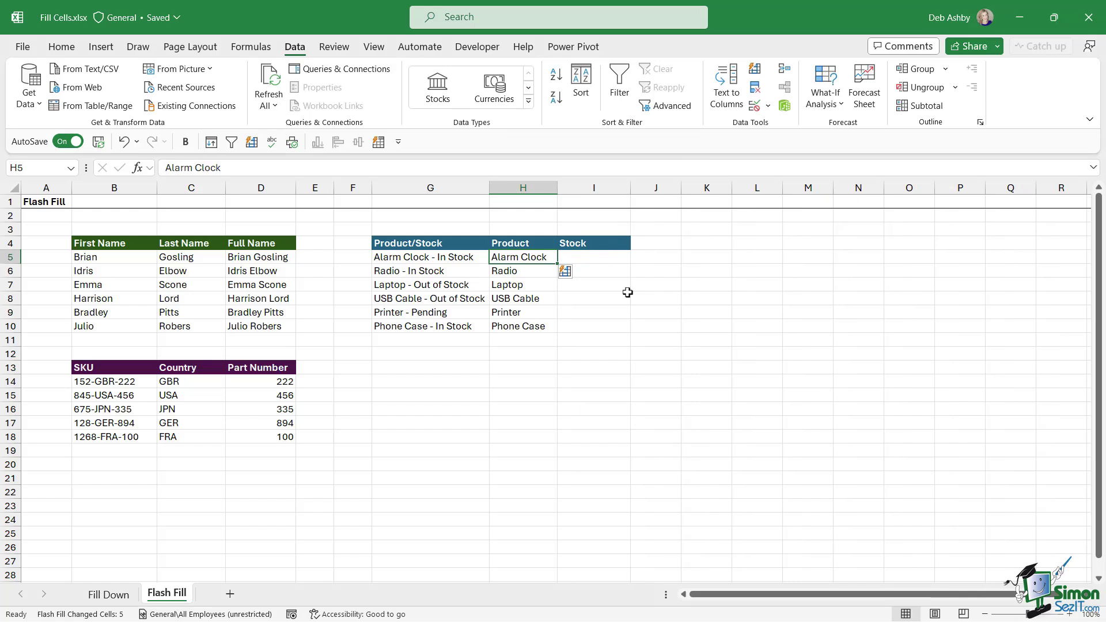
left_click(628, 294)
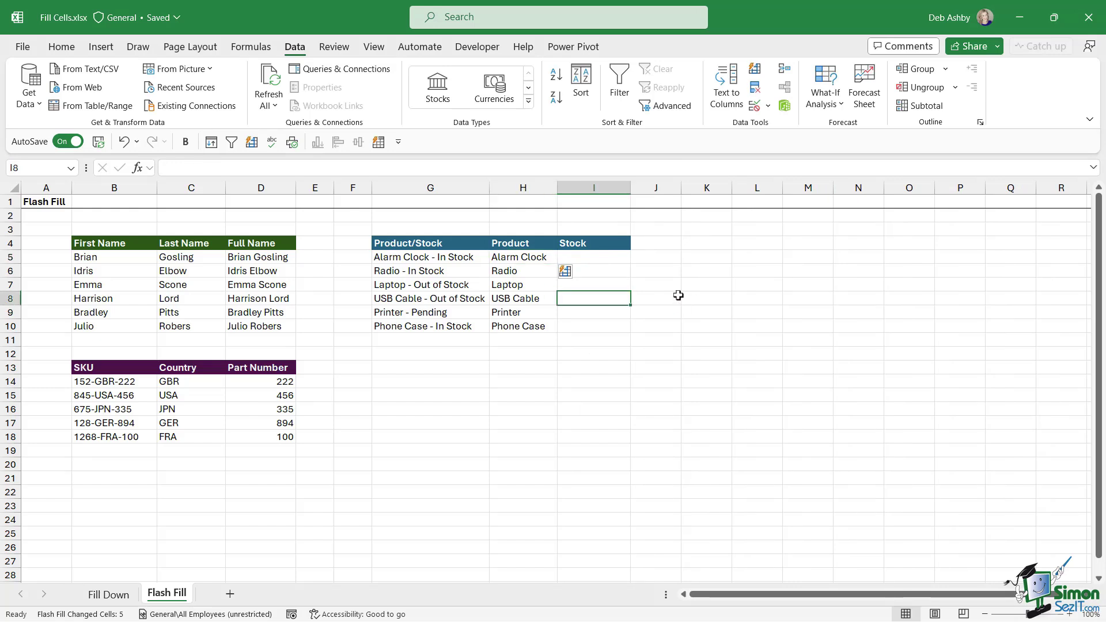